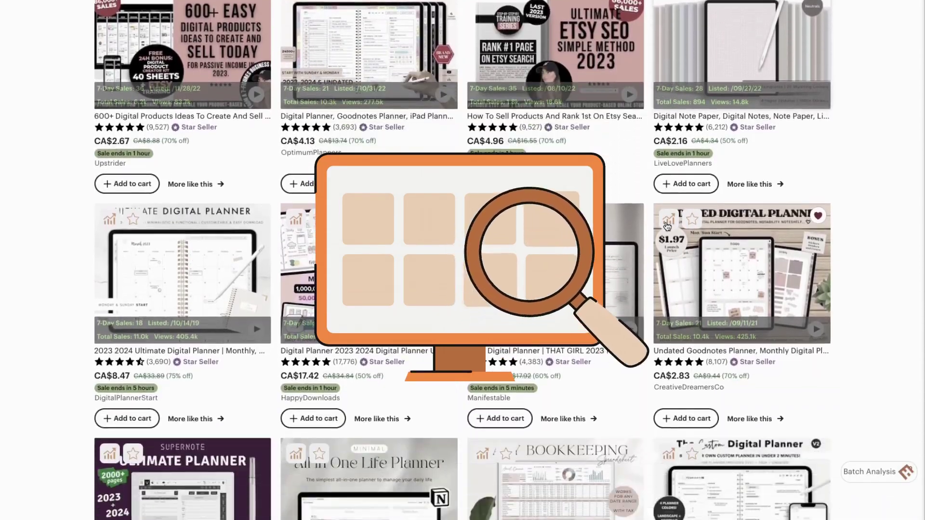
scroll(667, 227, "down", 7)
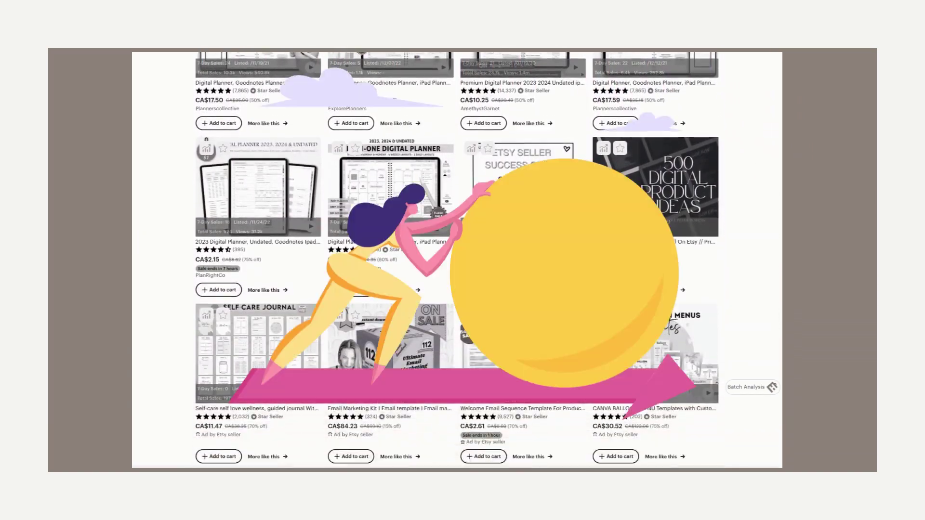
scroll(458, 260, "down", 10)
scroll(457, 261, "down", 2)
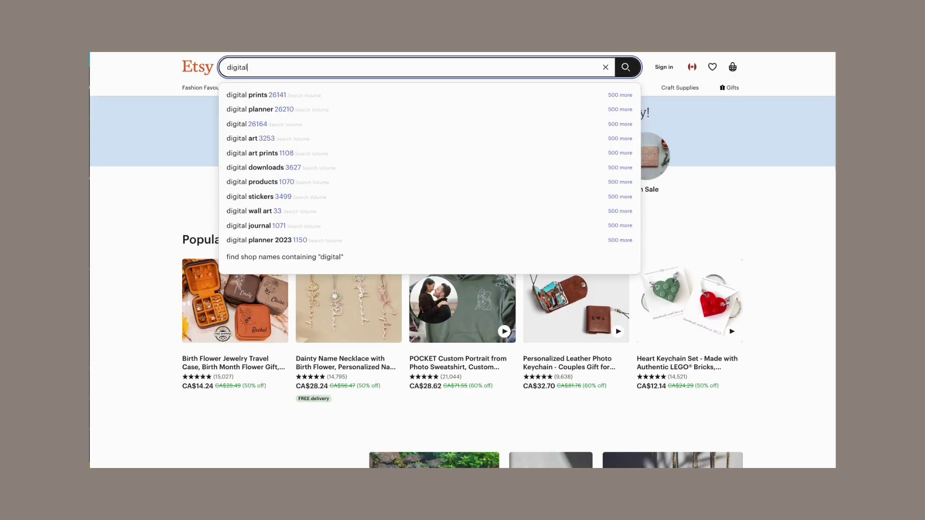
- Enter 'digital planner for' in the Etsy search bar to see suggestions with search volumes
type("planner")
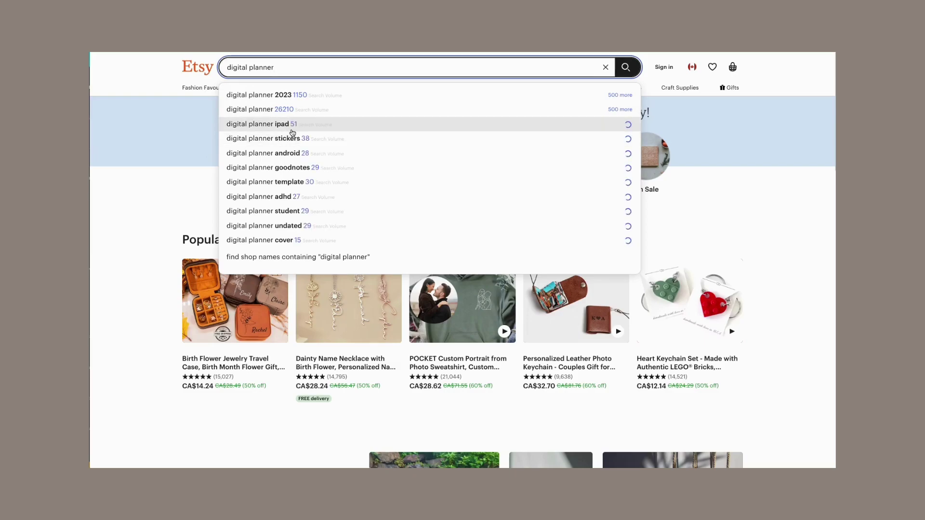
type("for")
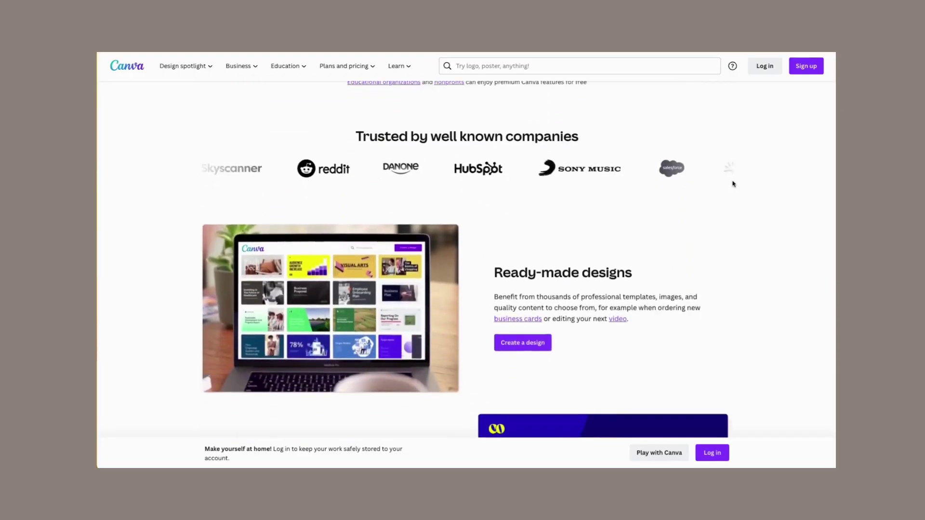
scroll(733, 185, "down", 8)
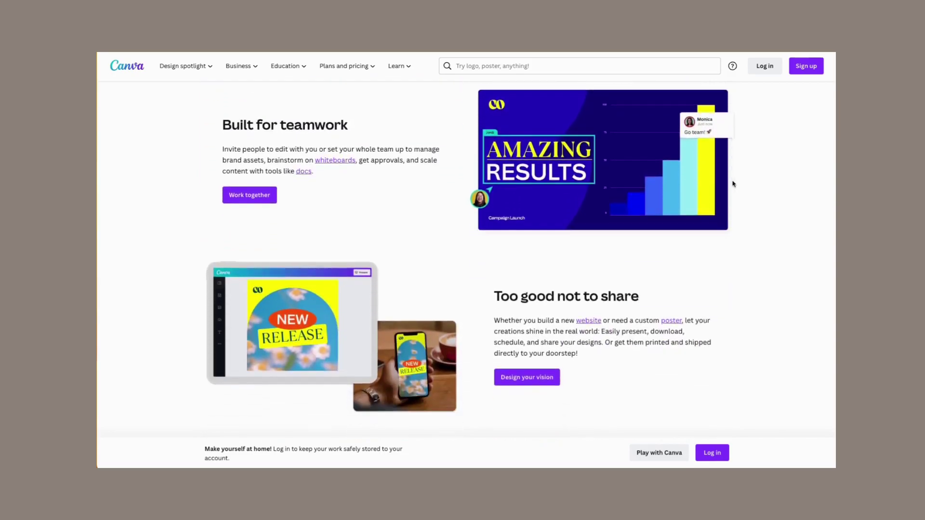
scroll(732, 186, "down", 4)
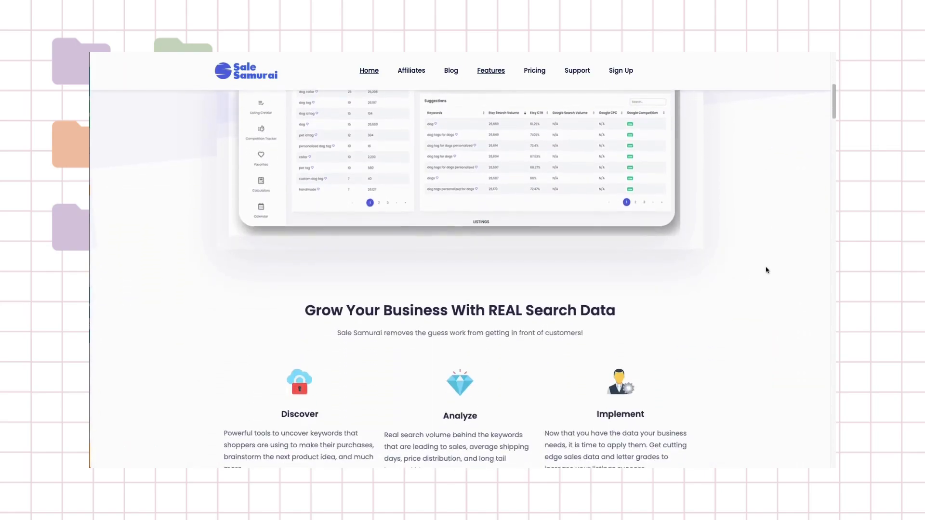
scroll(767, 270, "down", 9)
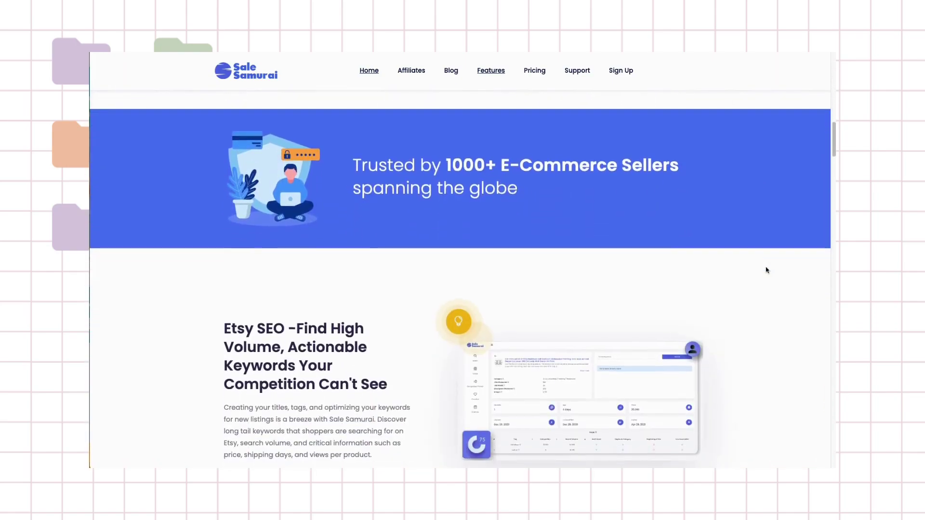
scroll(767, 269, "down", 6)
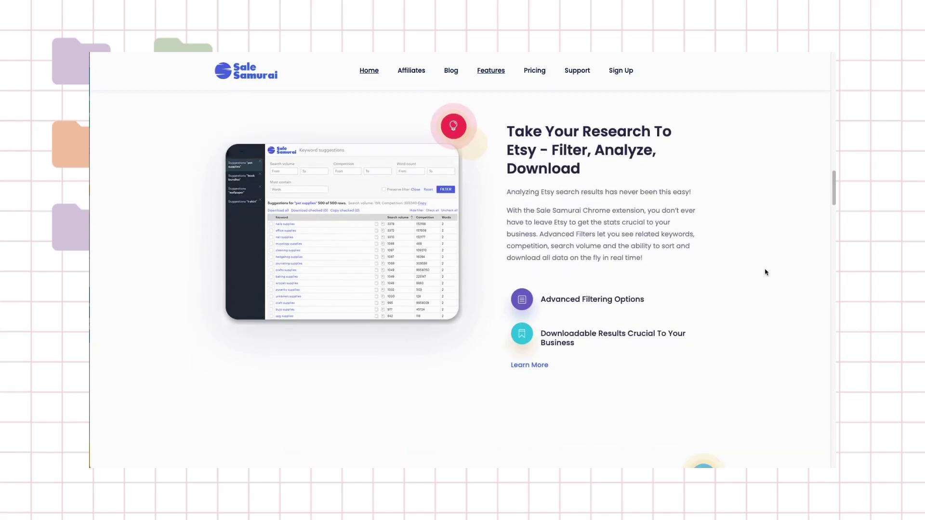
scroll(766, 273, "down", 10)
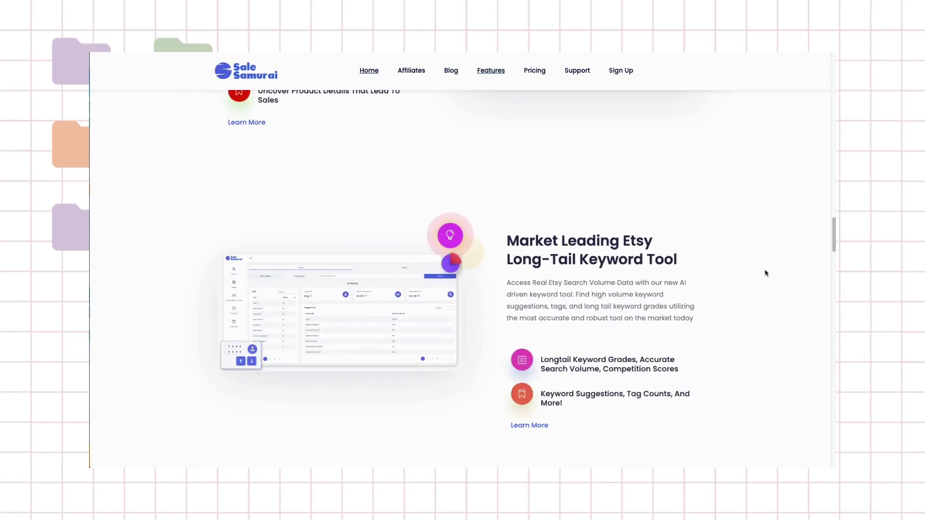
scroll(766, 273, "down", 8)
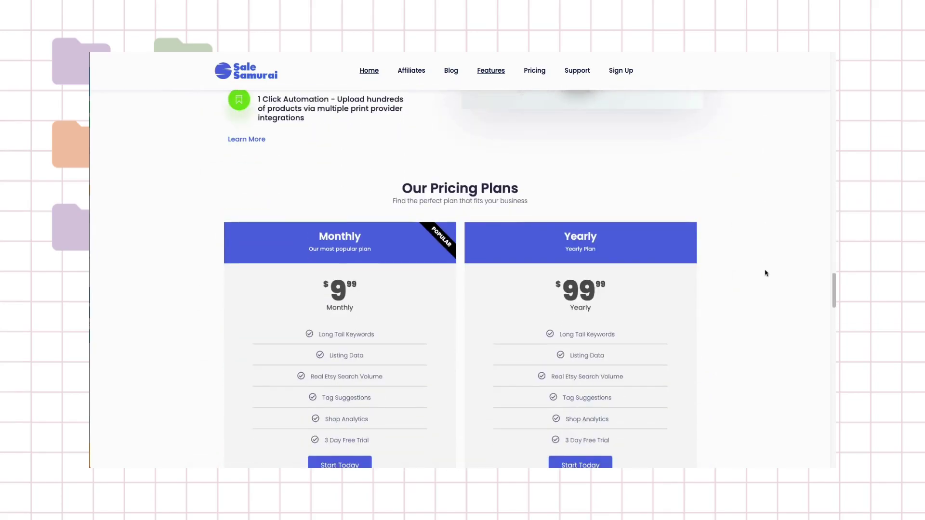
scroll(766, 272, "up", 15)
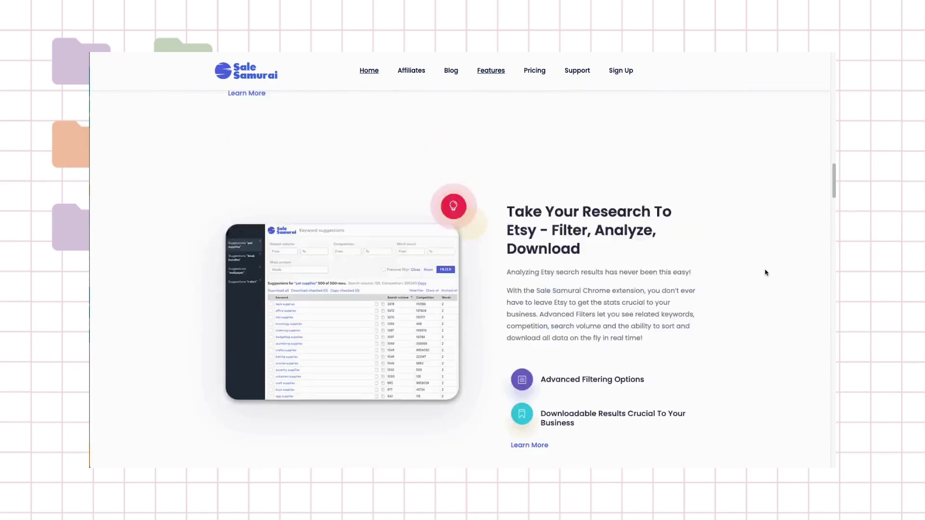
scroll(766, 272, "up", 8)
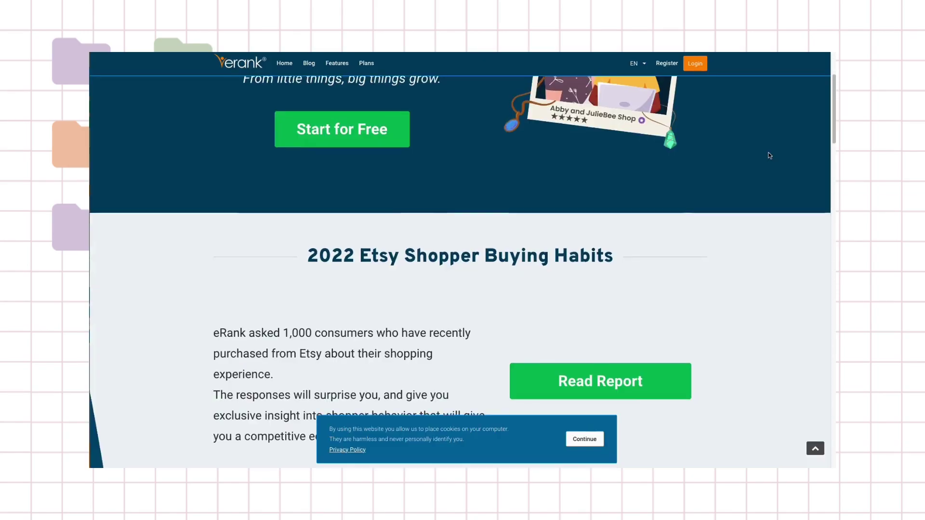
scroll(768, 154, "down", 7)
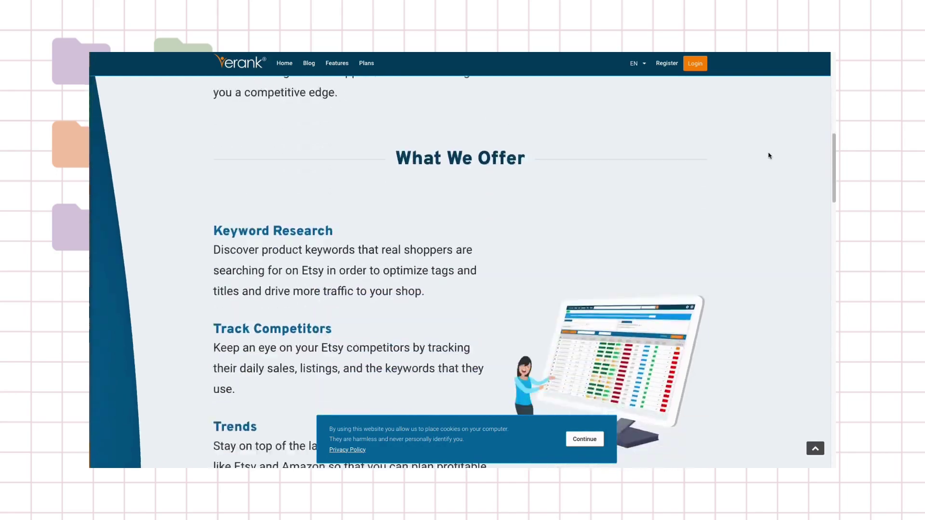
scroll(770, 155, "down", 8)
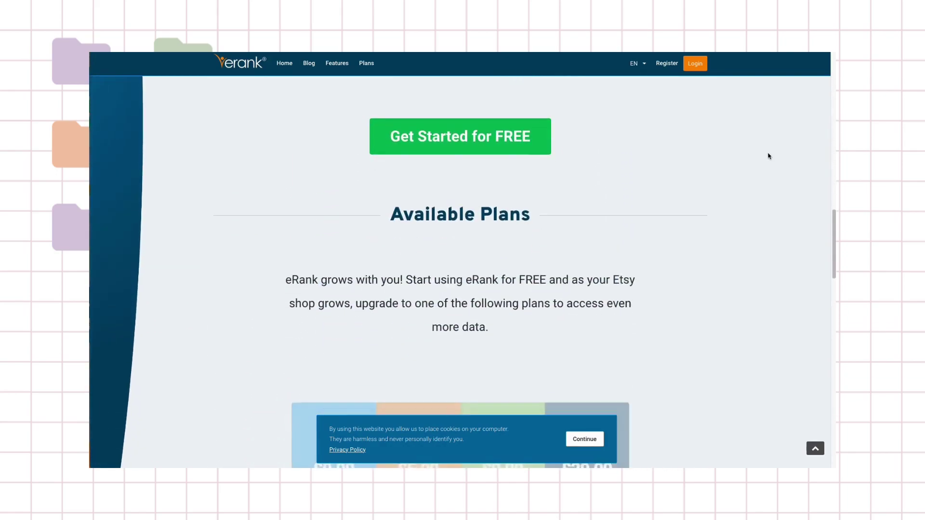
scroll(769, 156, "down", 1)
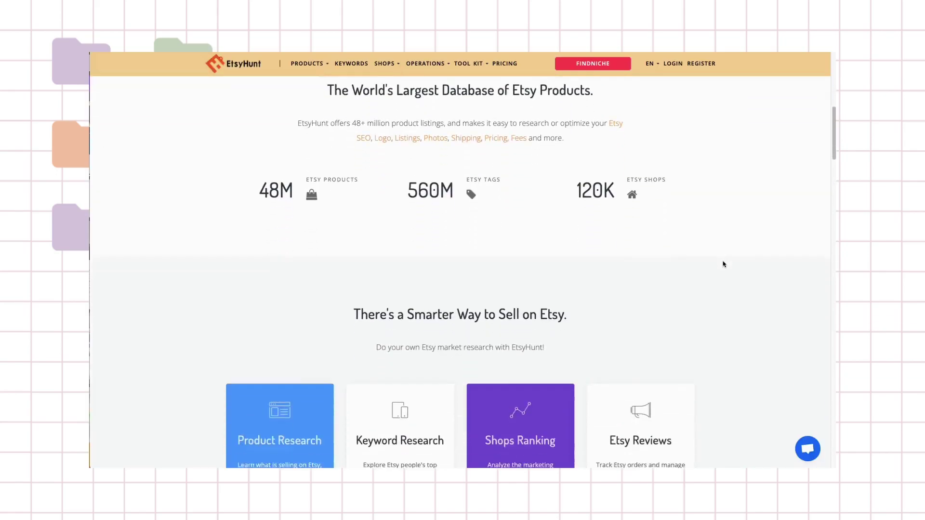
scroll(723, 262, "down", 9)
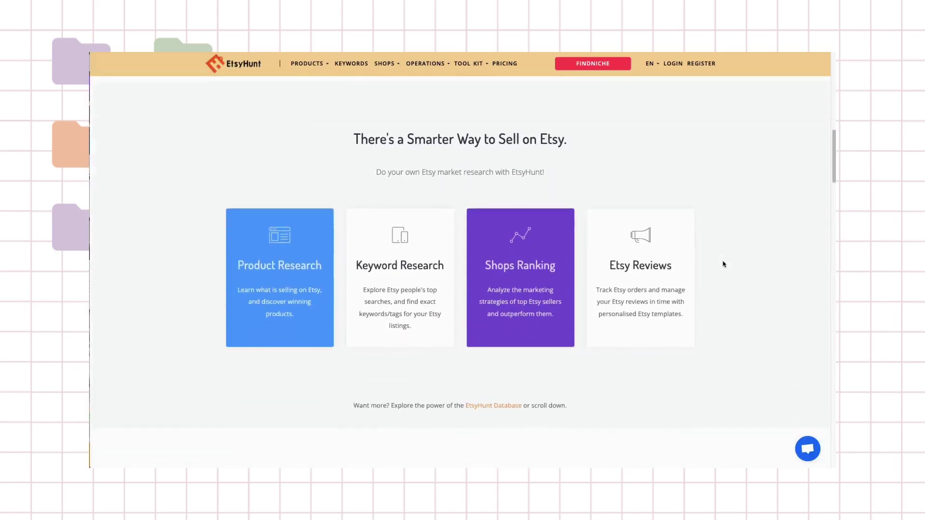
scroll(725, 263, "down", 3)
scroll(725, 263, "up", 10)
scroll(725, 264, "up", 5)
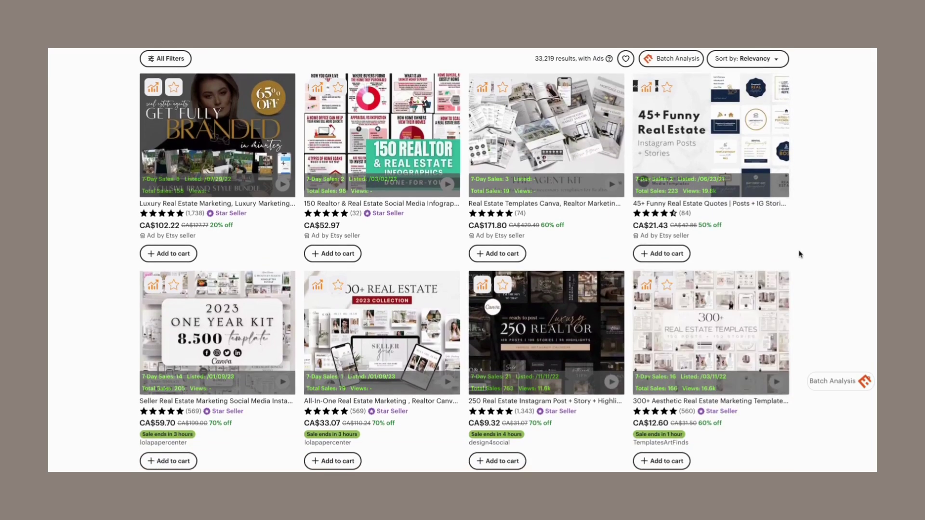
- Scroll the real estate search results and preview the template thumbnails
scroll(797, 258, "down", 1)
mouse_move(514, 288)
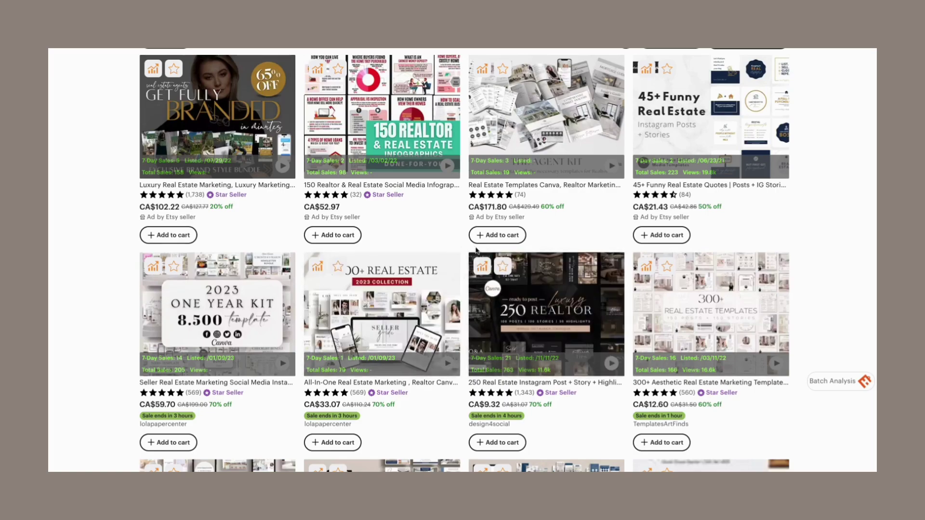
mouse_move(508, 266)
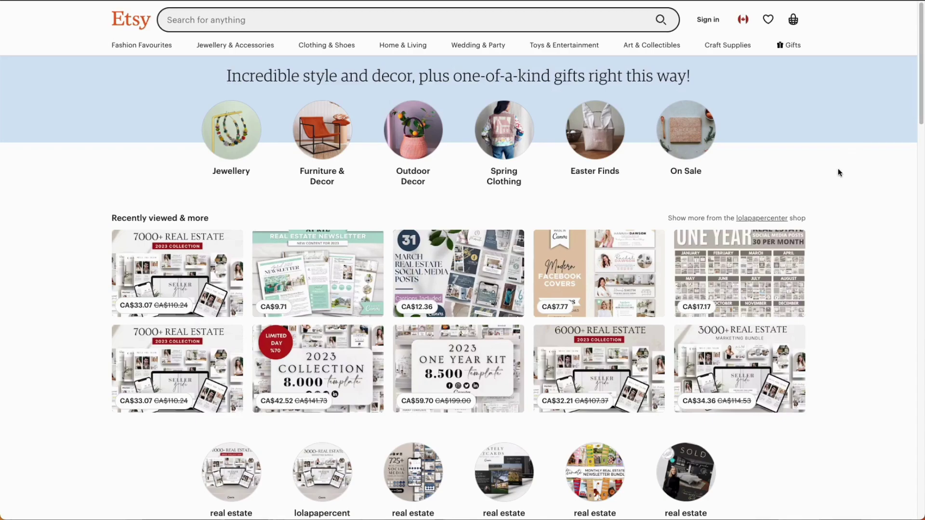
- Enter 'real estate' in Etsy search to see volumes like real estate postcard 460
left_click(356, 25)
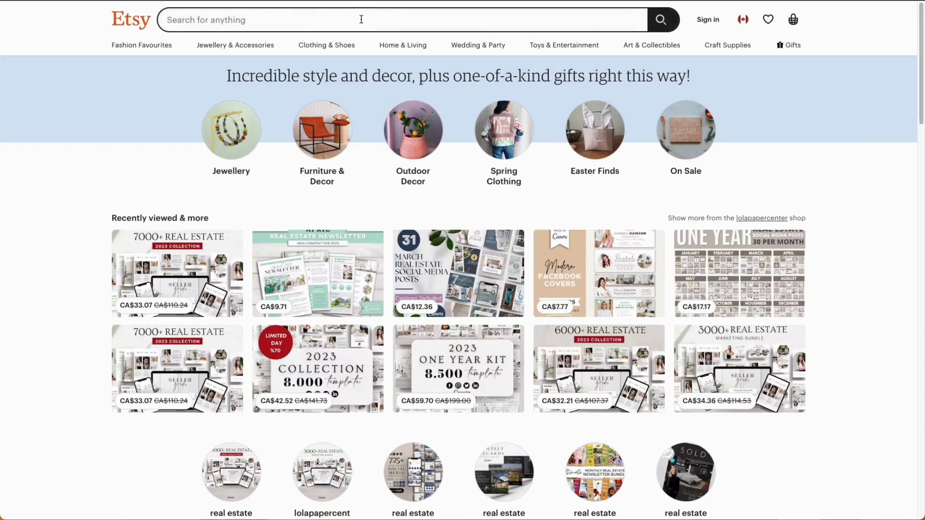
type("real")
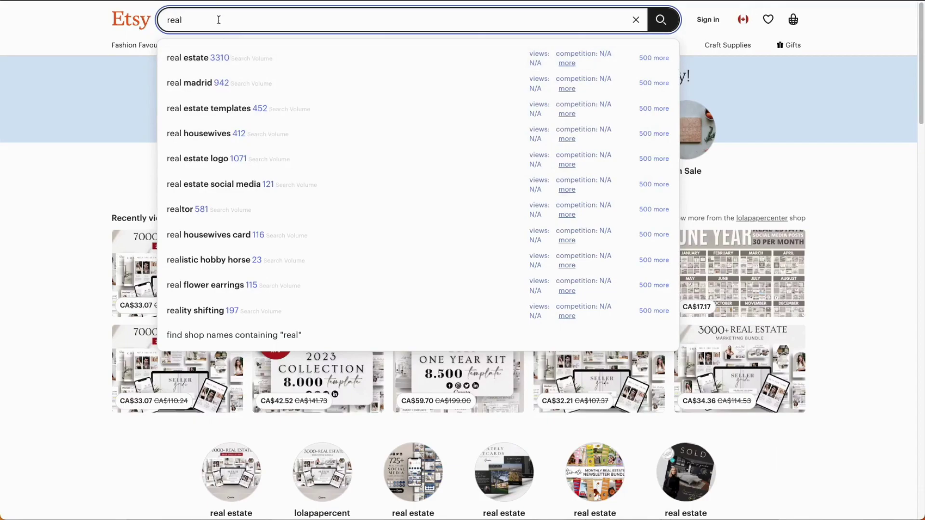
type("estate")
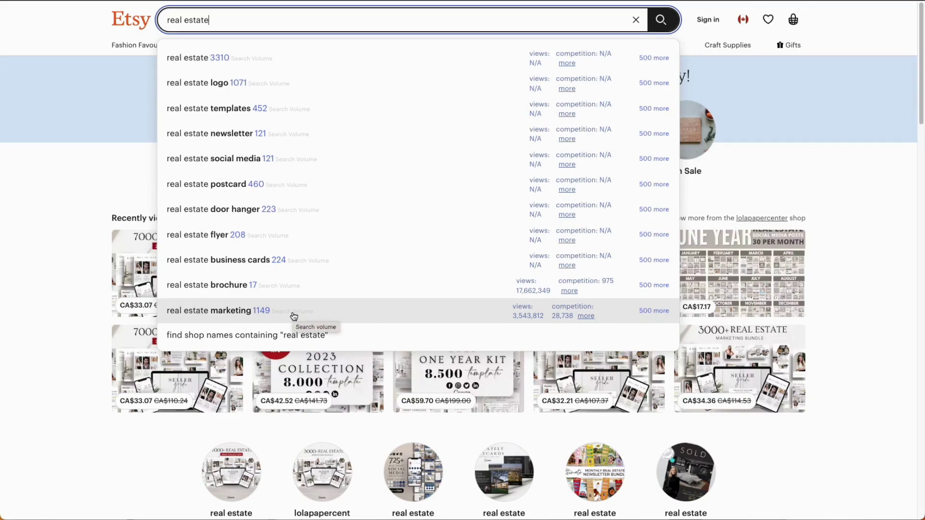
- Search for 'real estate marketing' and skim the 33,219 listings
left_click(293, 316)
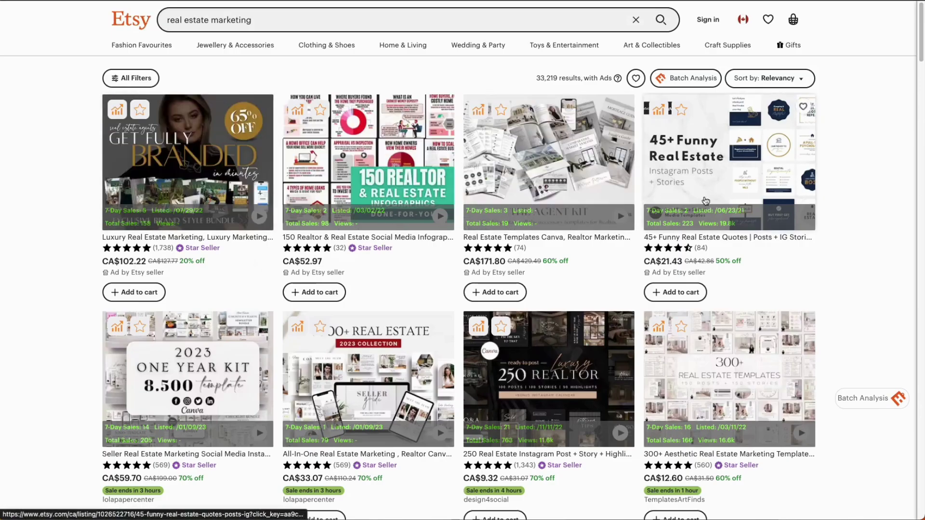
scroll(585, 268, "down", 5)
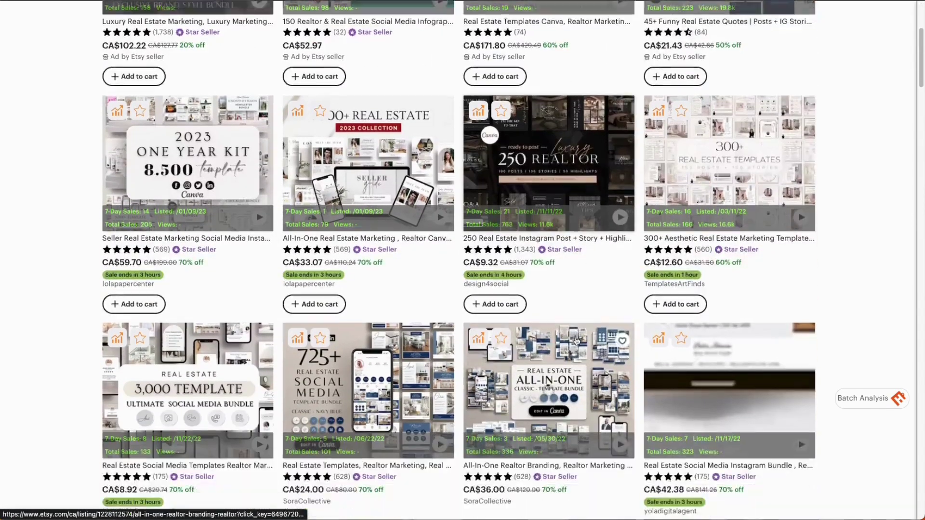
scroll(576, 341, "up", 5)
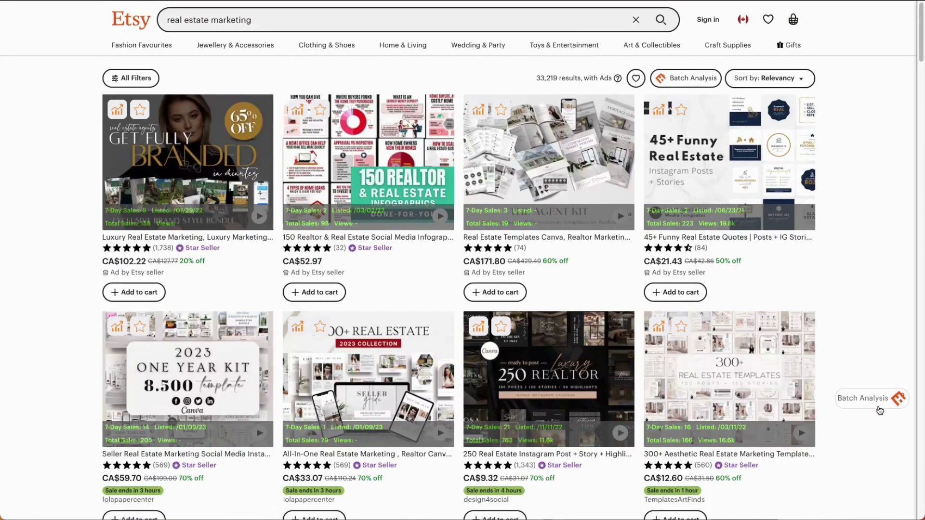
- Open the EtsyHunt Rank Tool for the 57 results and sort by 7-day sales, highest first
left_click(876, 404)
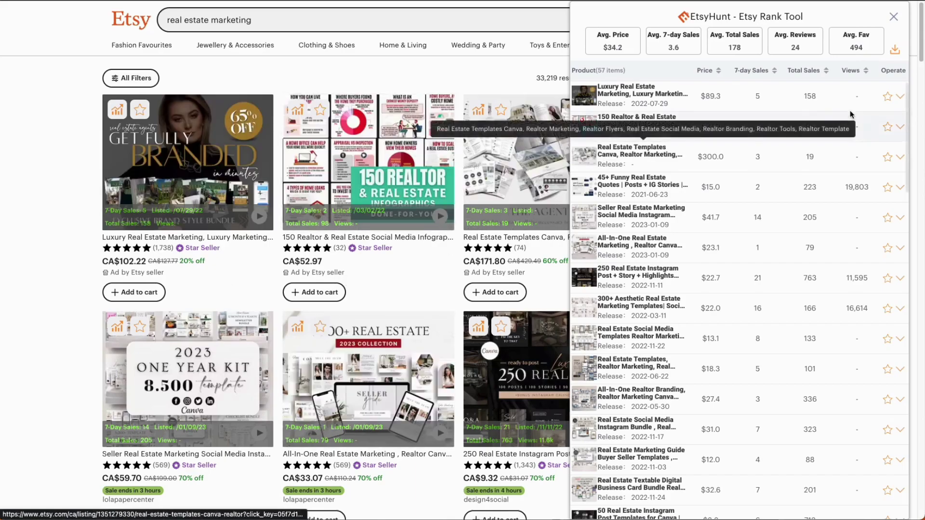
left_click(754, 72)
left_click(756, 73)
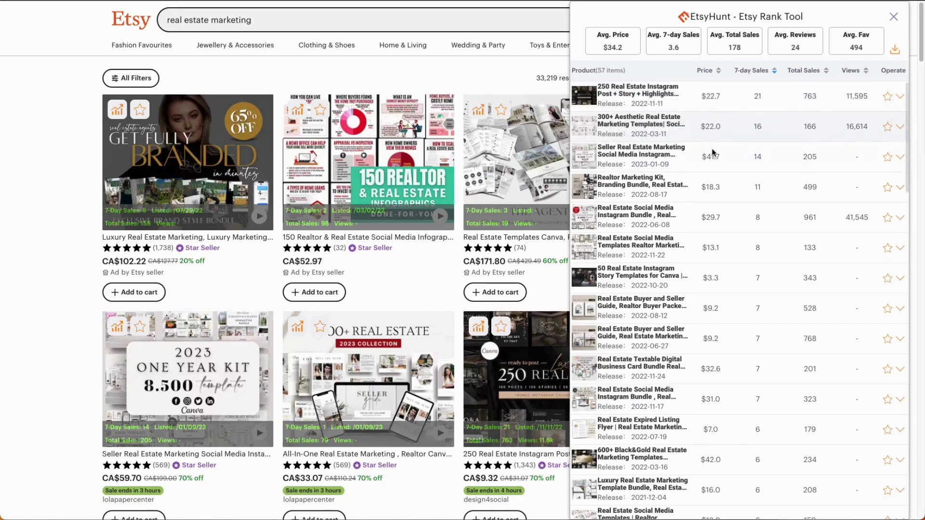
- Close the EtsyHunt panel and scroll down through the real estate marketing results
left_click(893, 19)
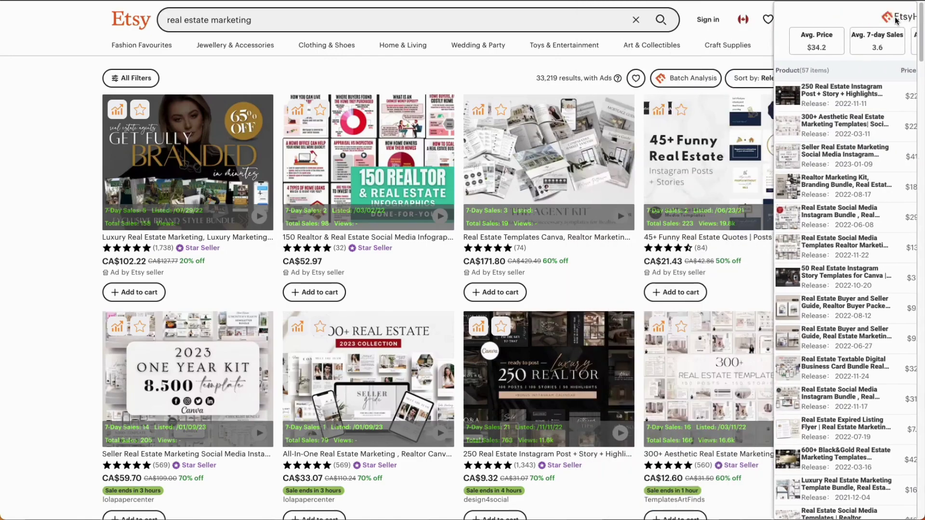
scroll(802, 273, "down", 1)
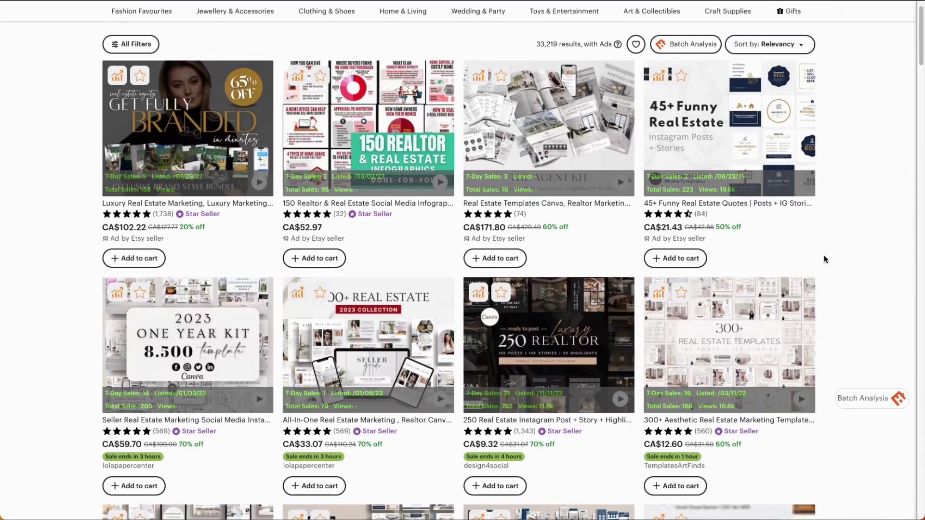
scroll(821, 263, "down", 1)
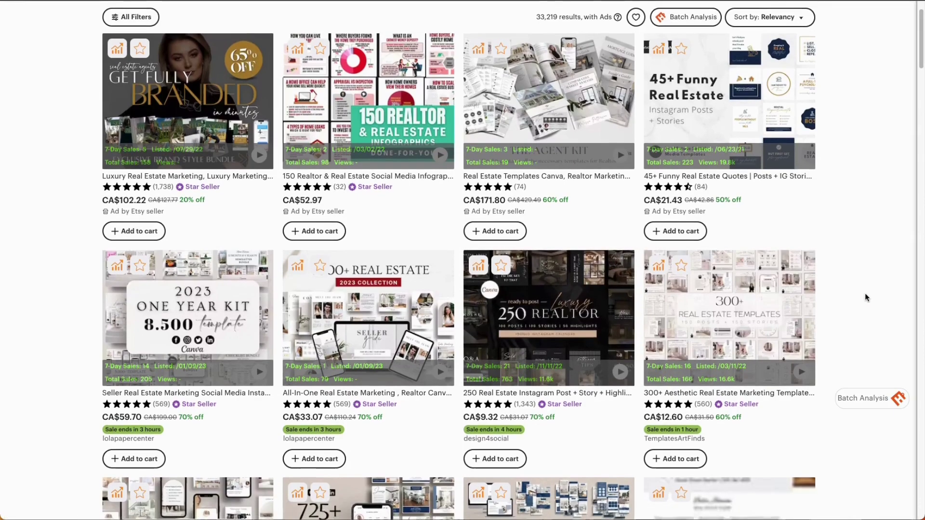
scroll(866, 297, "down", 8)
scroll(865, 298, "down", 5)
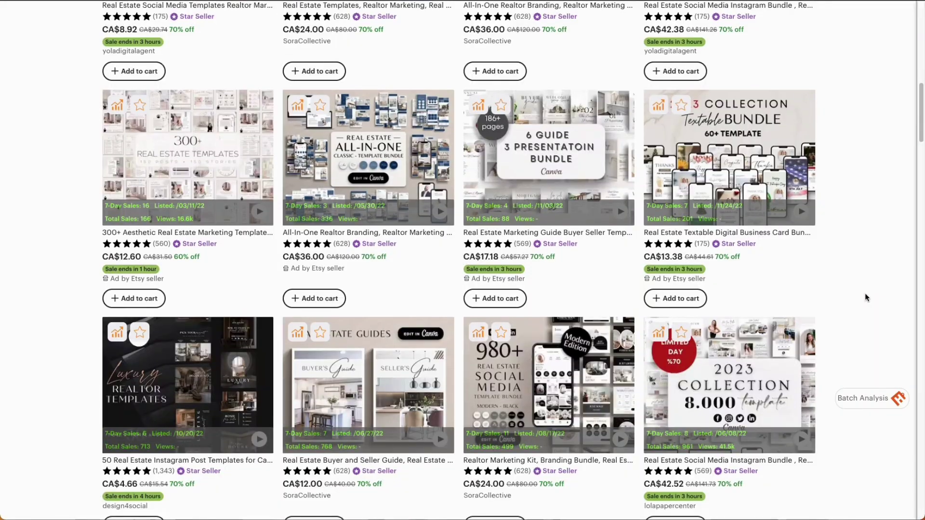
scroll(866, 297, "down", 8)
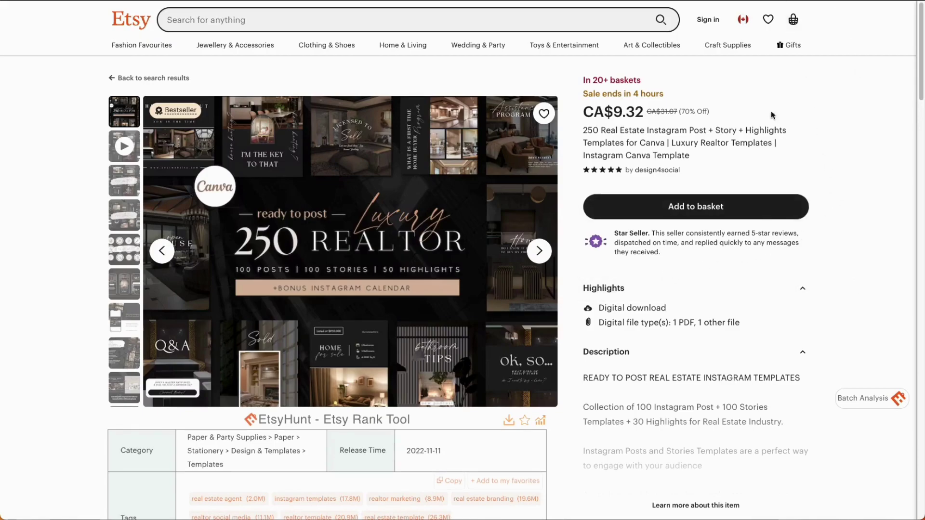
scroll(602, 386, "down", 2)
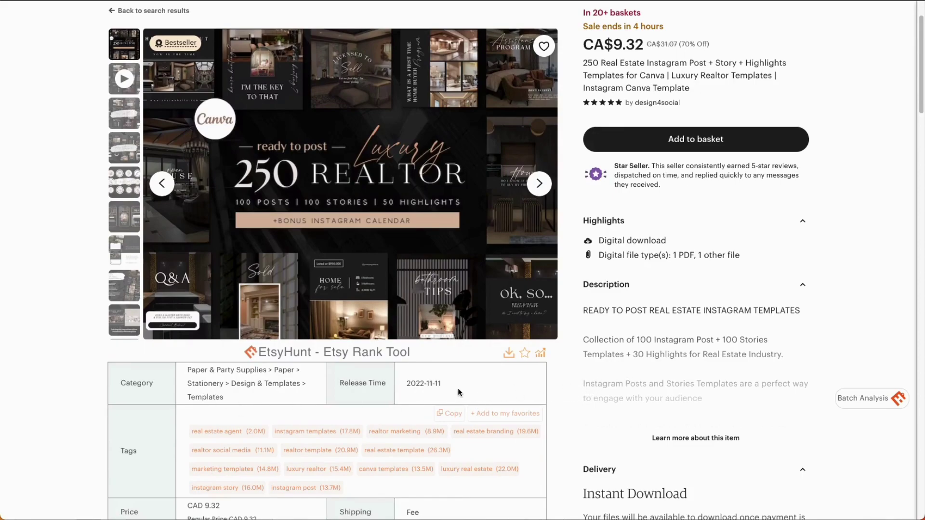
scroll(459, 393, "down", 1)
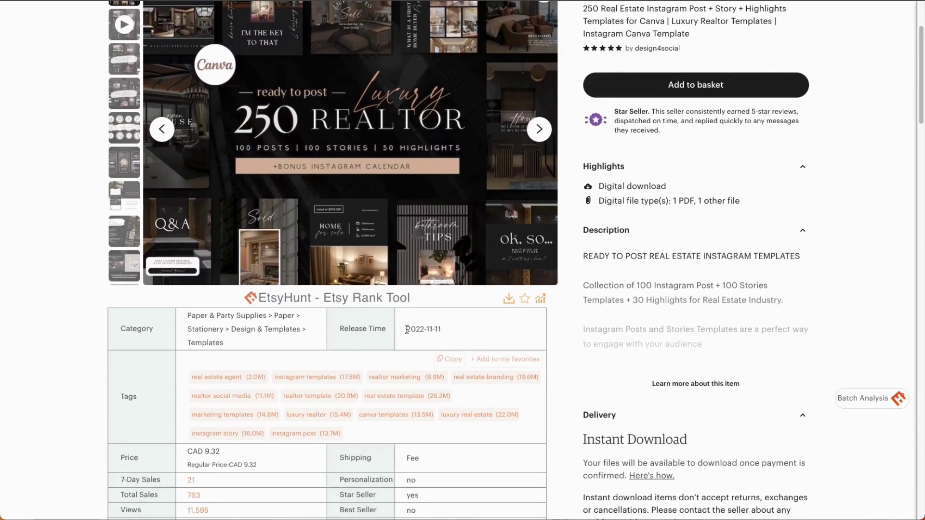
left_click_drag(406, 333, 443, 331)
left_click(441, 328)
scroll(491, 320, "down", 1)
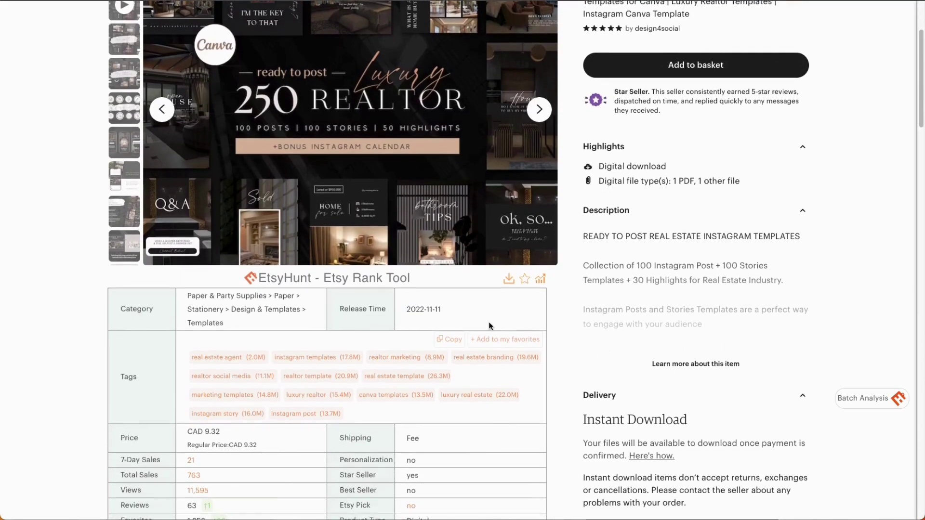
scroll(178, 366, "down", 3)
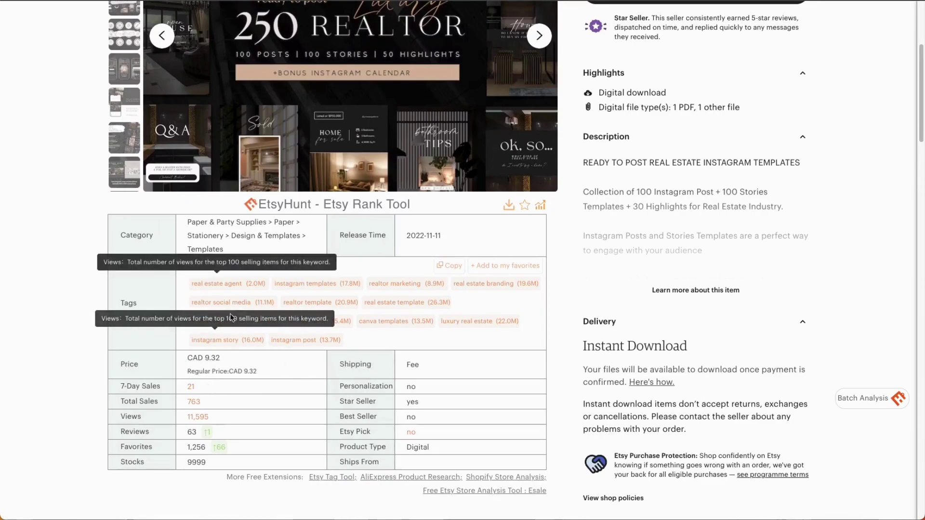
scroll(490, 364, "down", 1)
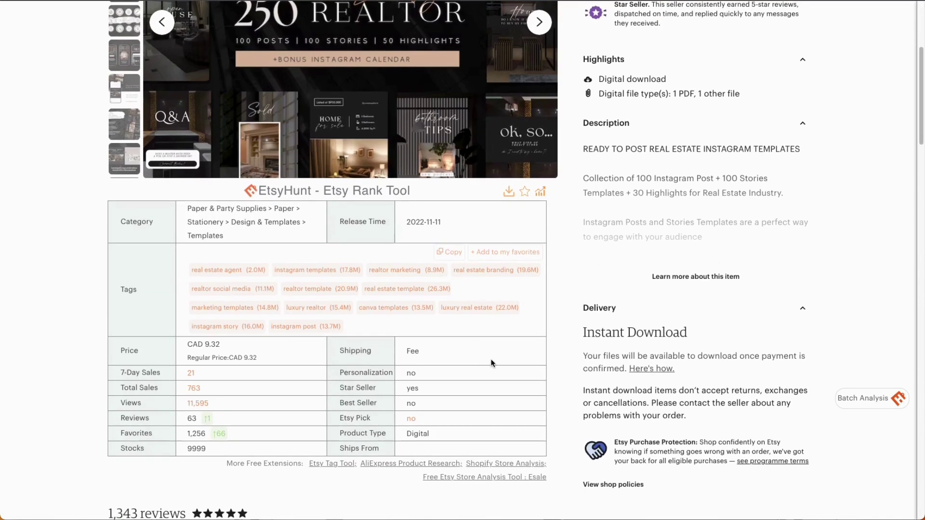
scroll(489, 326, "up", 2)
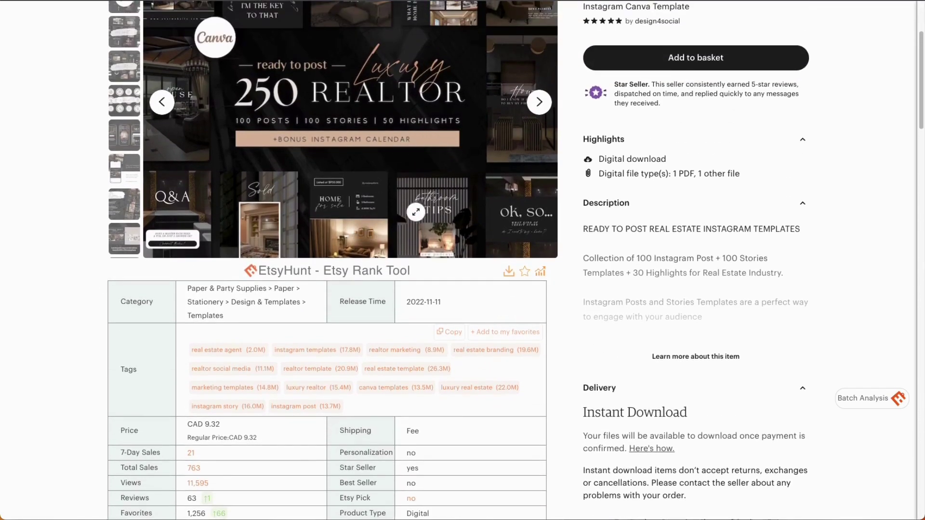
scroll(466, 347, "up", 3)
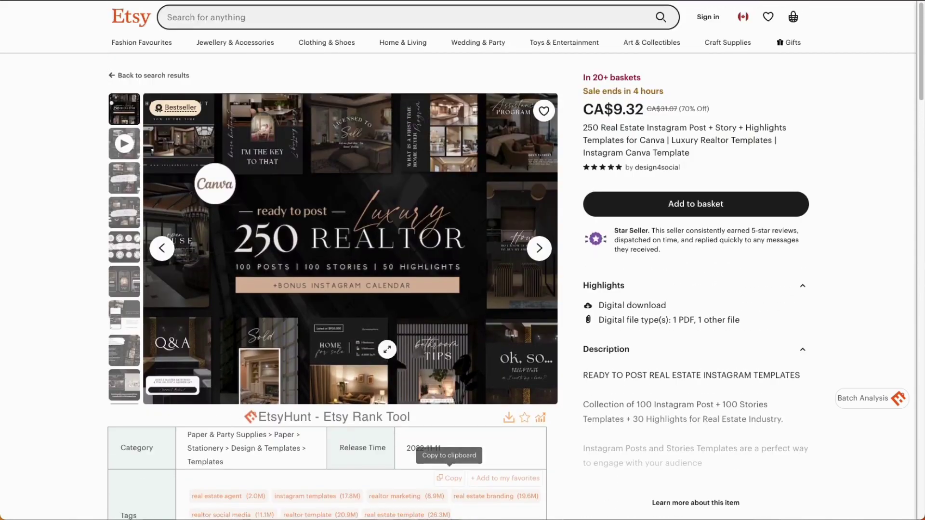
scroll(517, 404, "down", 2)
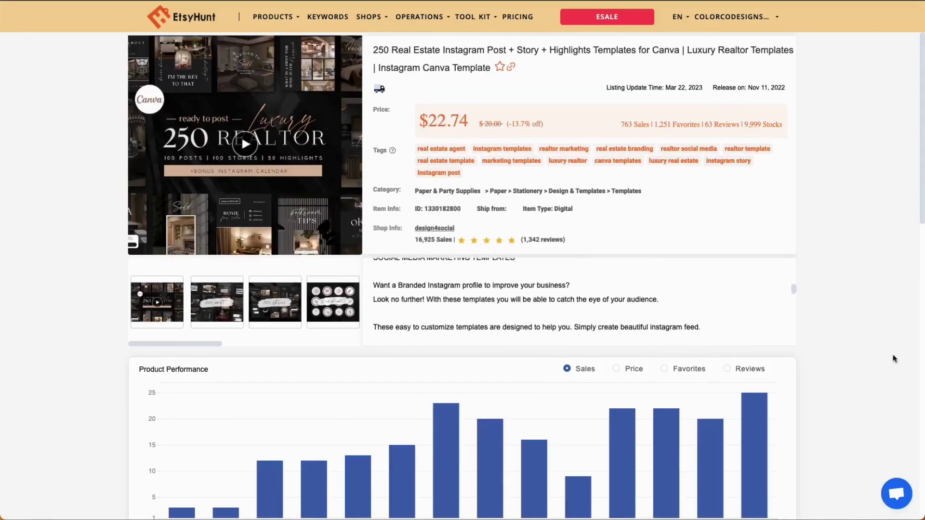
scroll(845, 361, "down", 4)
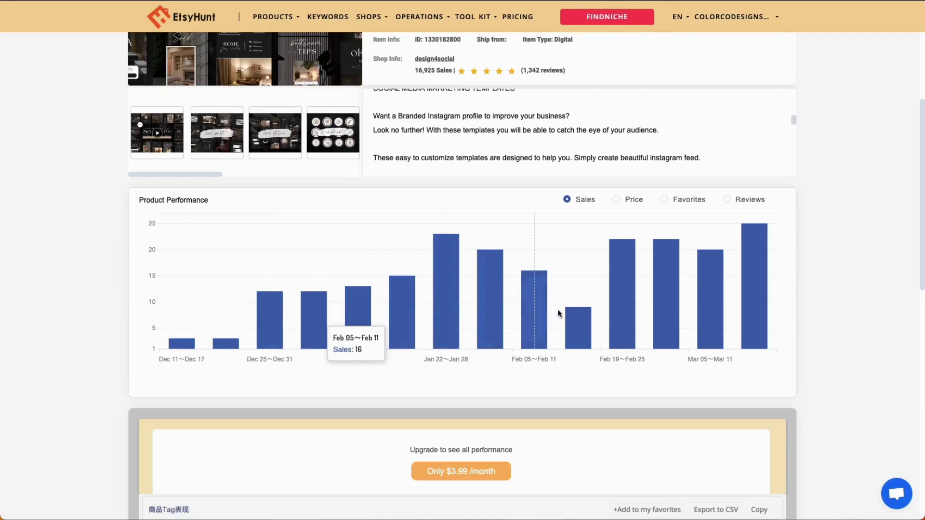
- Highlight parts of the listing title, including the words 'Templates for Canva'
scroll(841, 300, "up", 4)
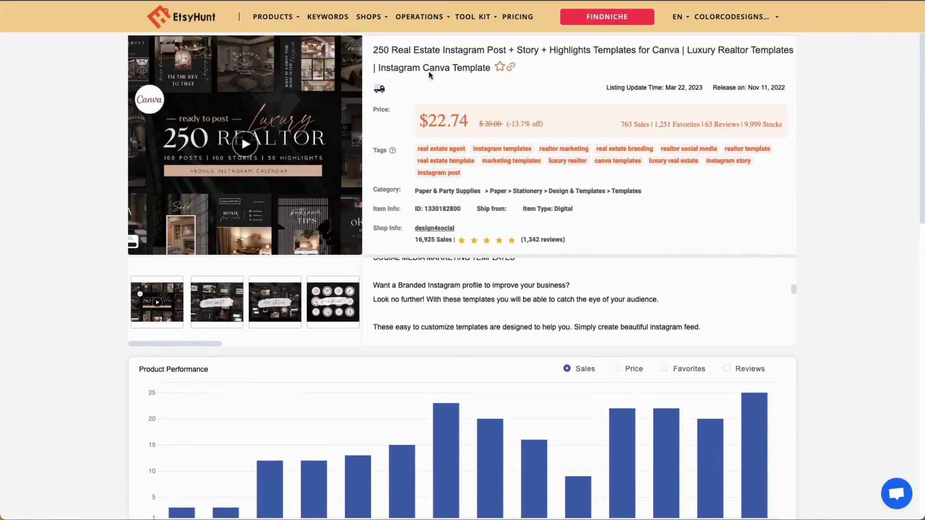
left_click_drag(374, 49, 505, 49)
left_click(857, 135)
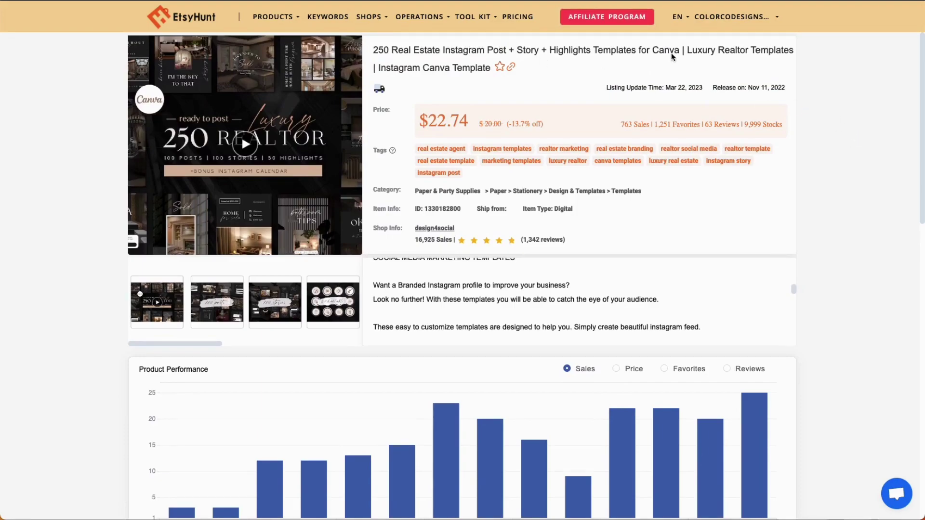
left_click_drag(587, 50, 684, 56)
left_click(846, 150)
- Review the EtsyHunt rank table and highlight the release date 2022-04-23
scroll(846, 149, "down", 5)
scroll(849, 151, "up", 2)
scroll(850, 152, "up", 3)
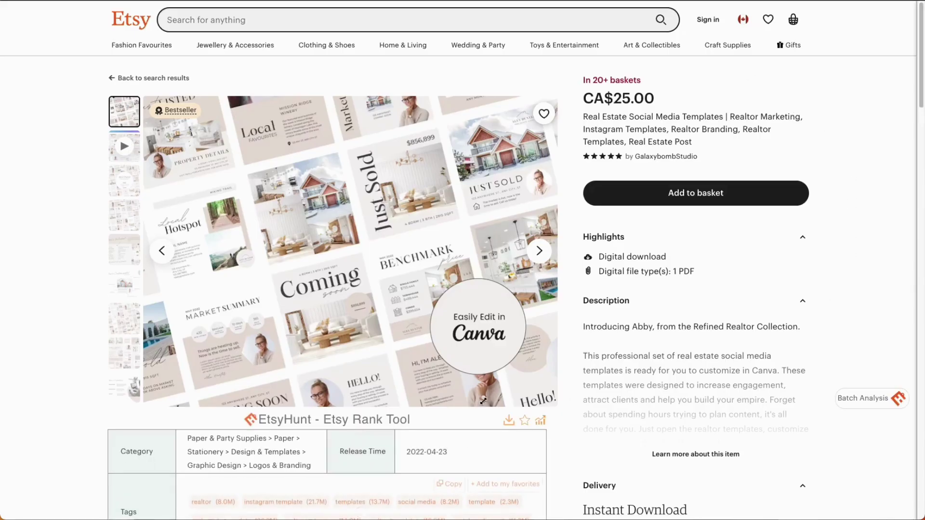
scroll(391, 283, "down", 2)
scroll(429, 366, "down", 2)
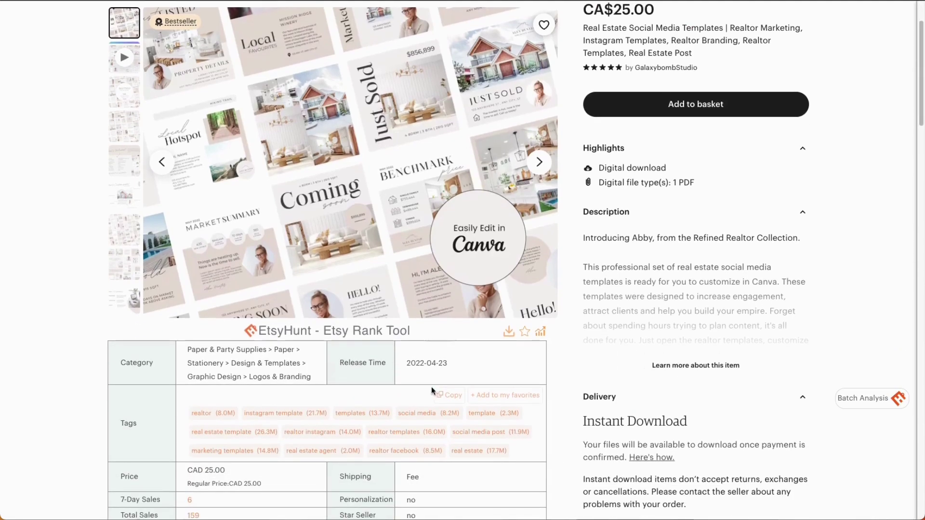
left_click_drag(407, 365, 446, 364)
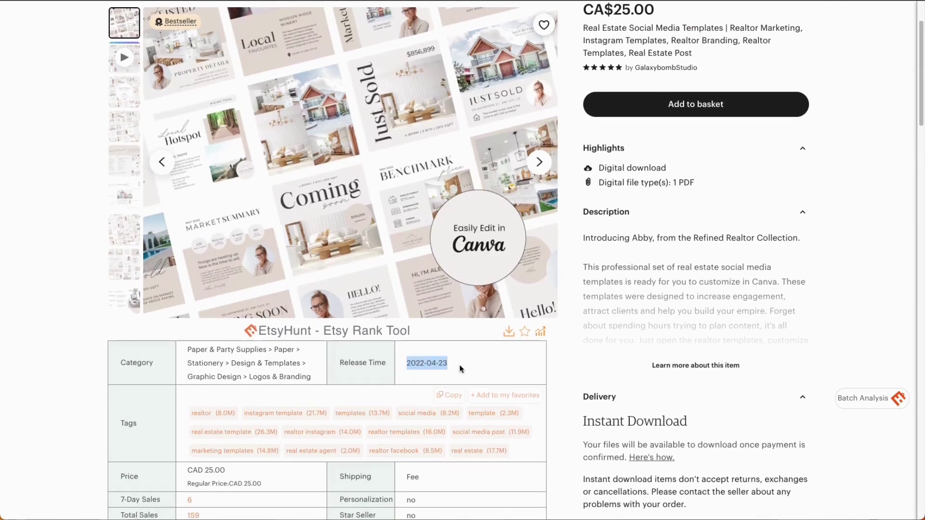
left_click(461, 371)
- Scroll through the listing details and highlight the 25.00 price
scroll(464, 367, "down", 2)
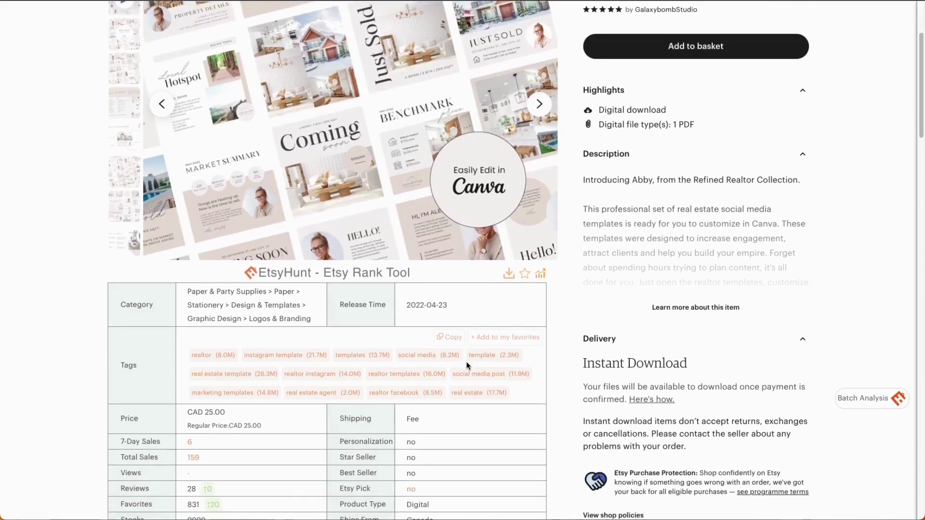
scroll(467, 367, "down", 2)
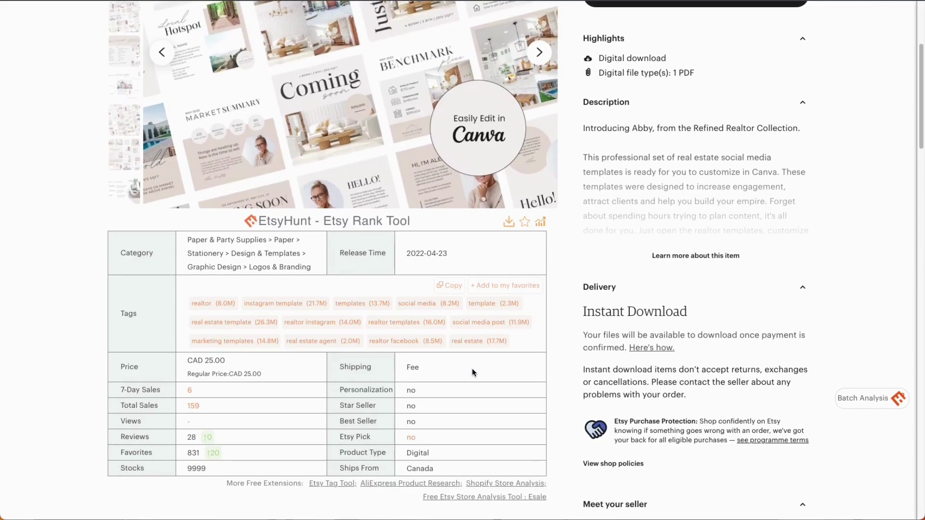
scroll(775, 310, "up", 5)
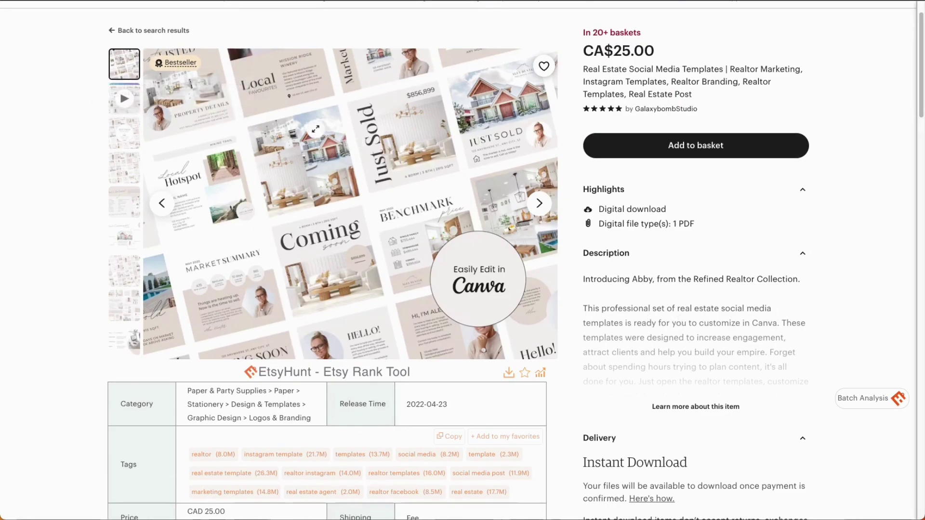
mouse_move(160, 63)
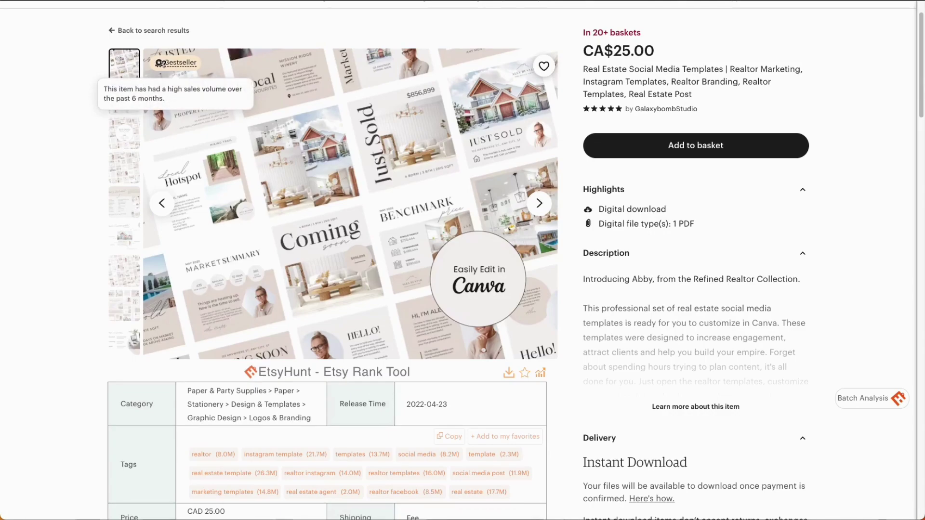
scroll(562, 264, "down", 3)
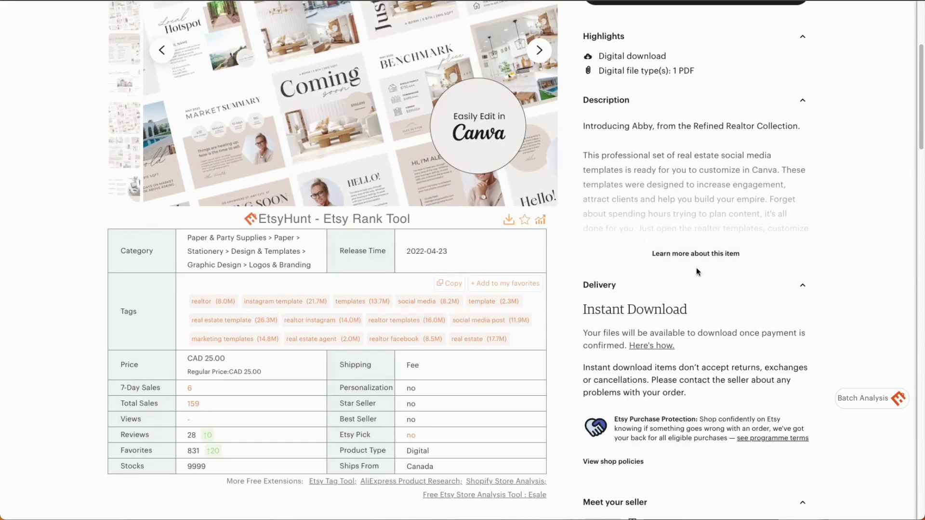
scroll(693, 270, "up", 3)
scroll(692, 270, "down", 2)
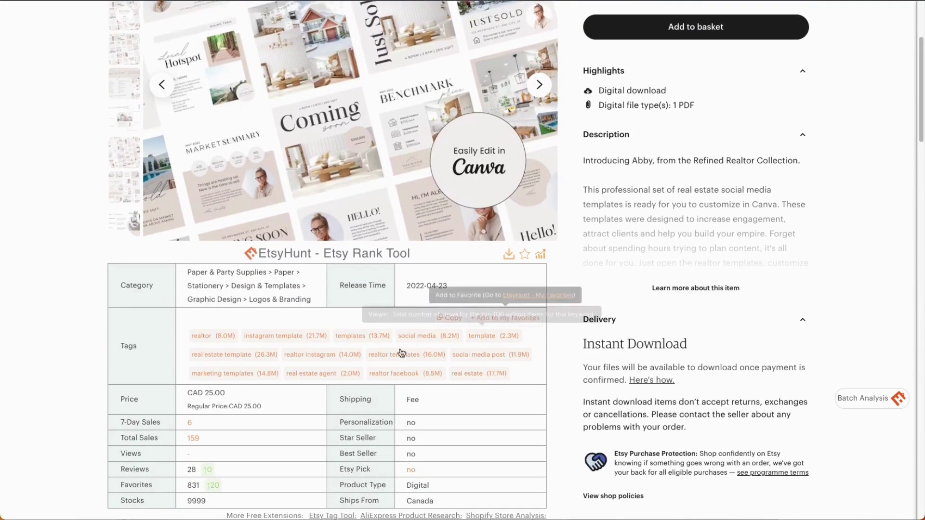
scroll(388, 355, "down", 1)
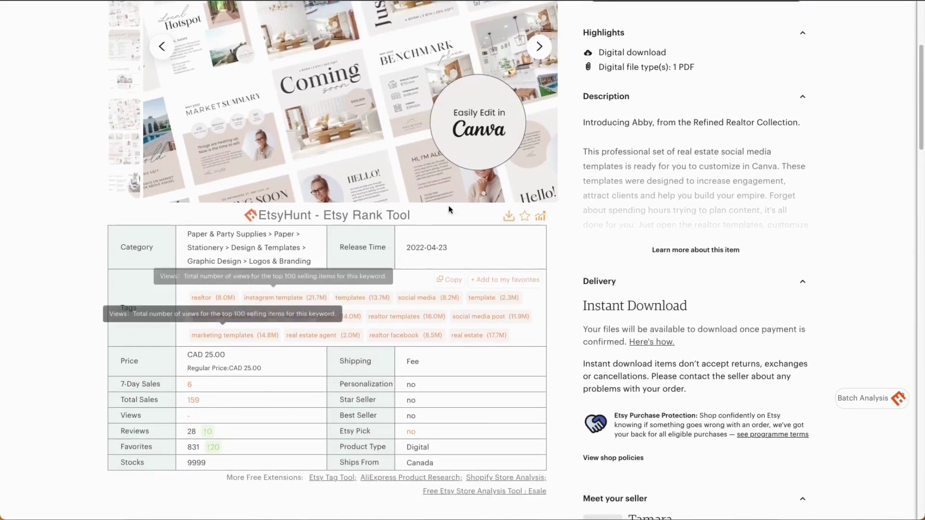
mouse_move(197, 395)
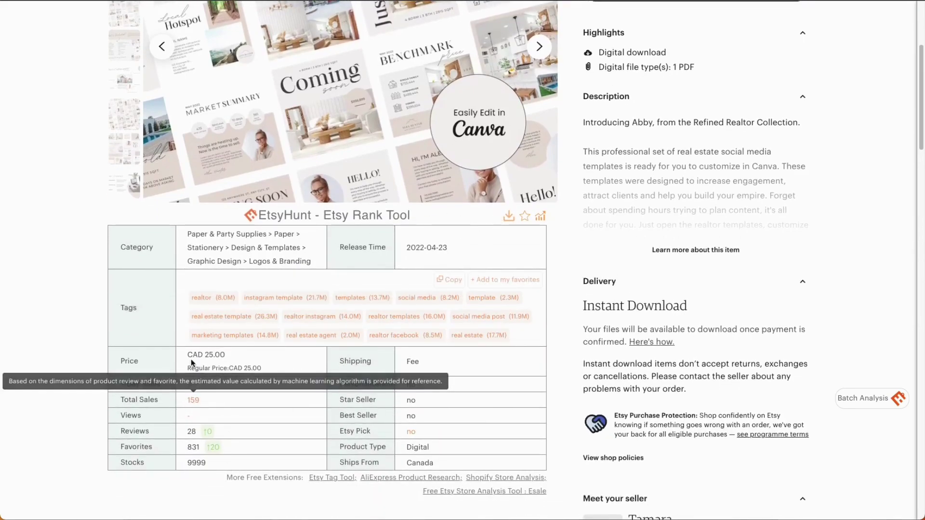
left_click_drag(207, 355, 226, 355)
- Scroll down to the related searches at the bottom of the listing page
scroll(650, 303, "up", 3)
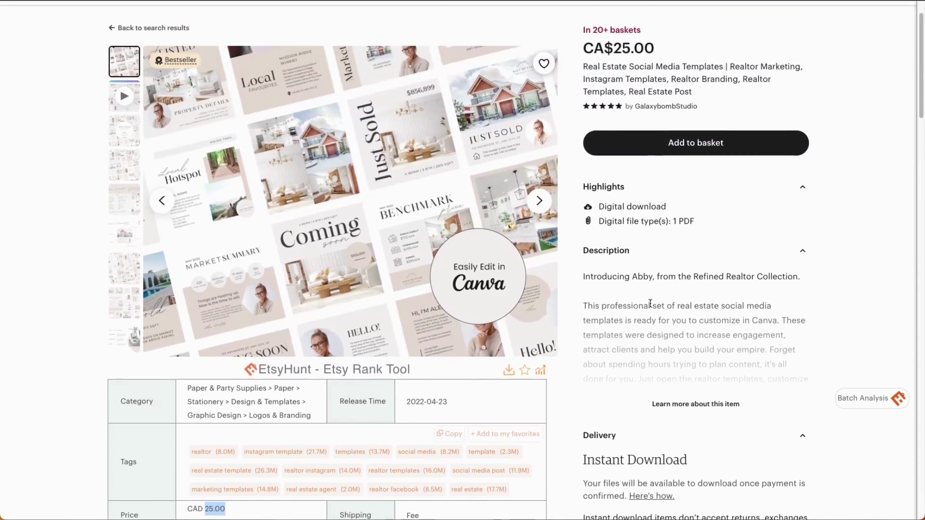
scroll(650, 303, "down", 2)
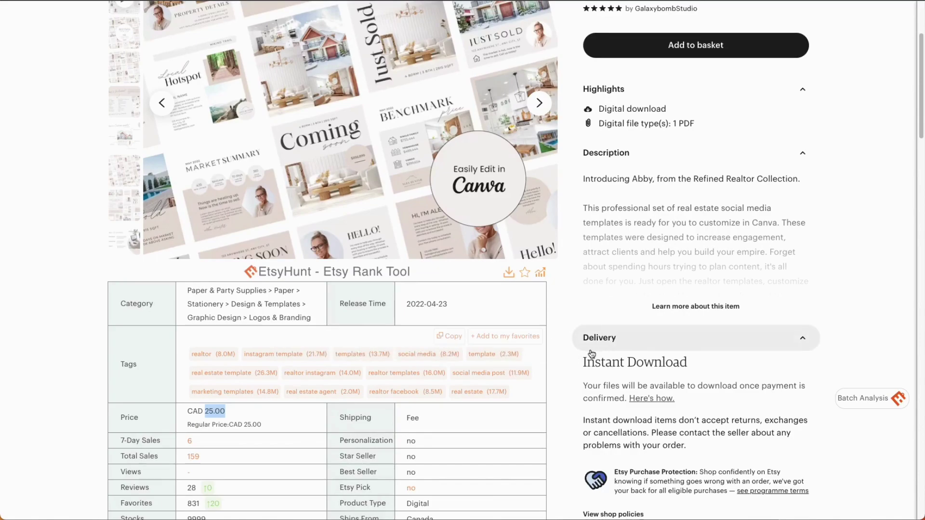
scroll(592, 355, "down", 20)
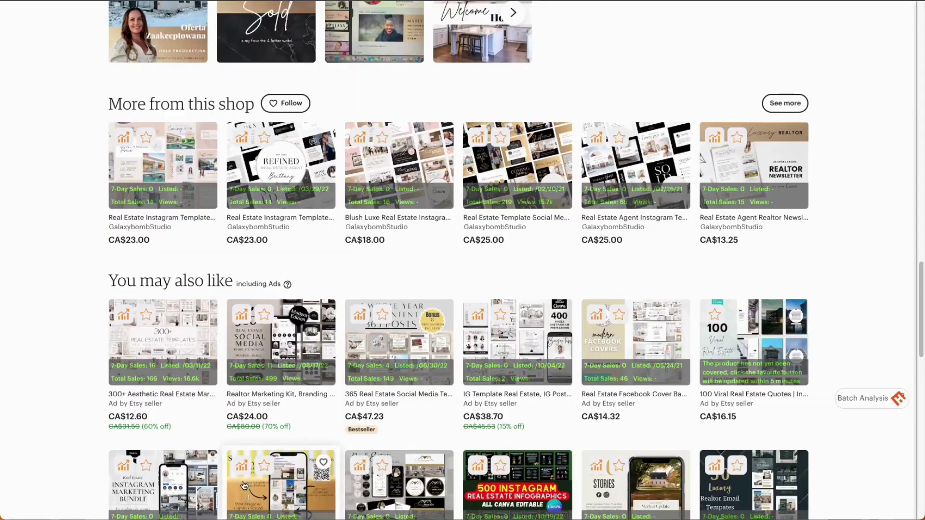
scroll(244, 485, "down", 15)
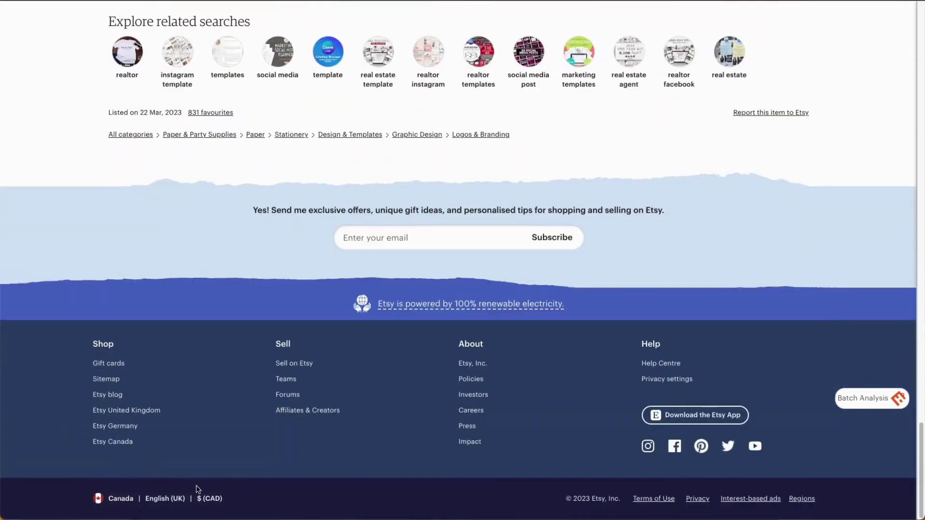
- Change Etsy's currency to United States Dollar (USD) so the listing shows US$19.07
left_click(207, 498)
left_click(411, 327)
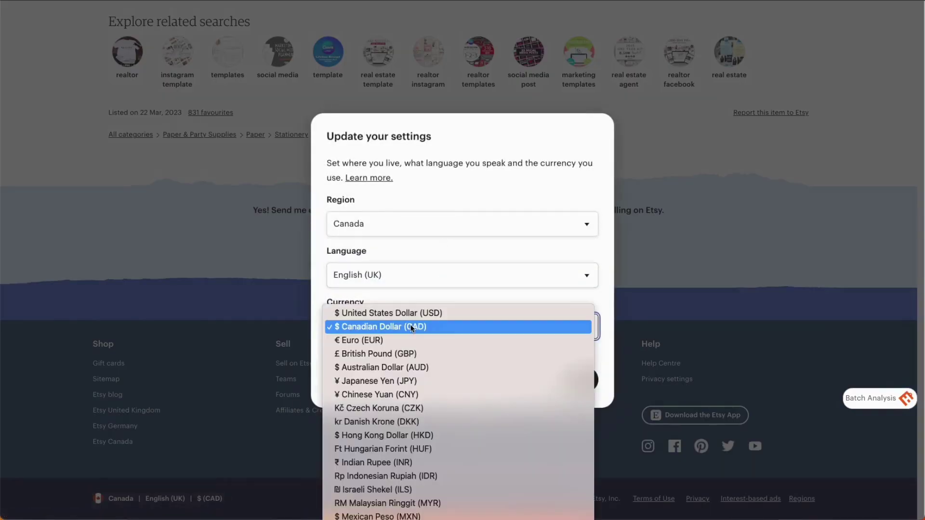
left_click(412, 313)
left_click(579, 380)
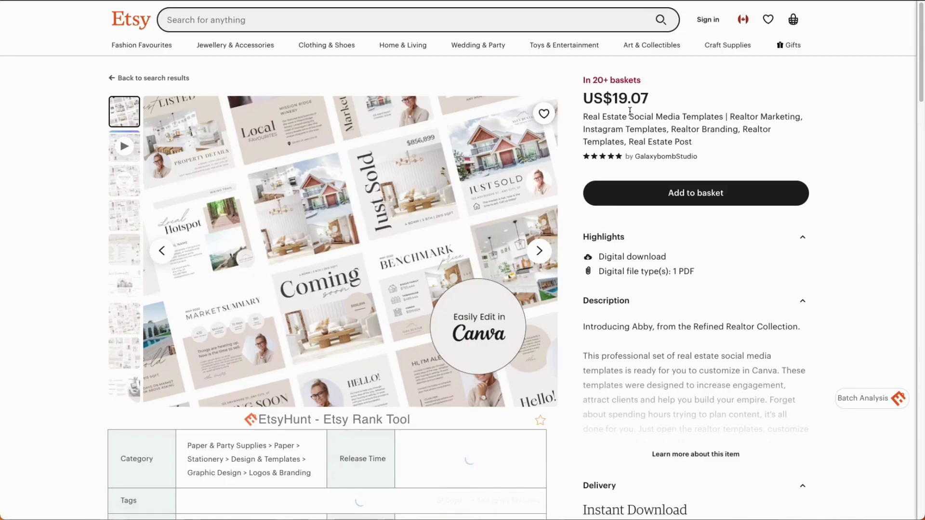
scroll(455, 214, "down", 1)
scroll(455, 214, "down", 7)
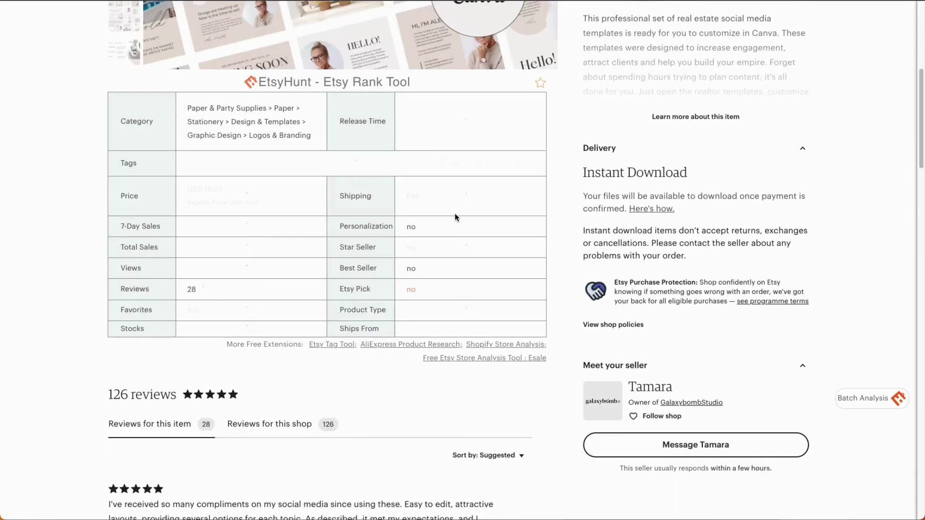
scroll(759, 246, "up", 7)
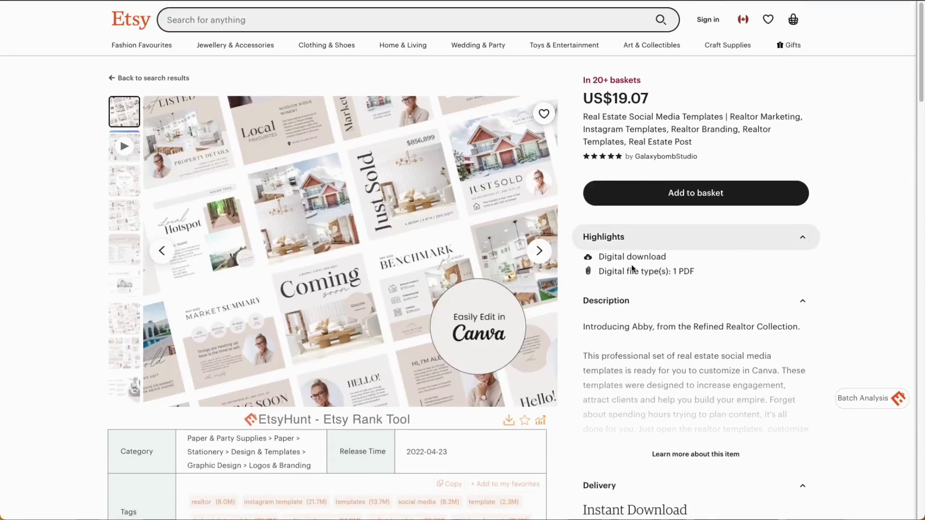
scroll(350, 305, "down", 4)
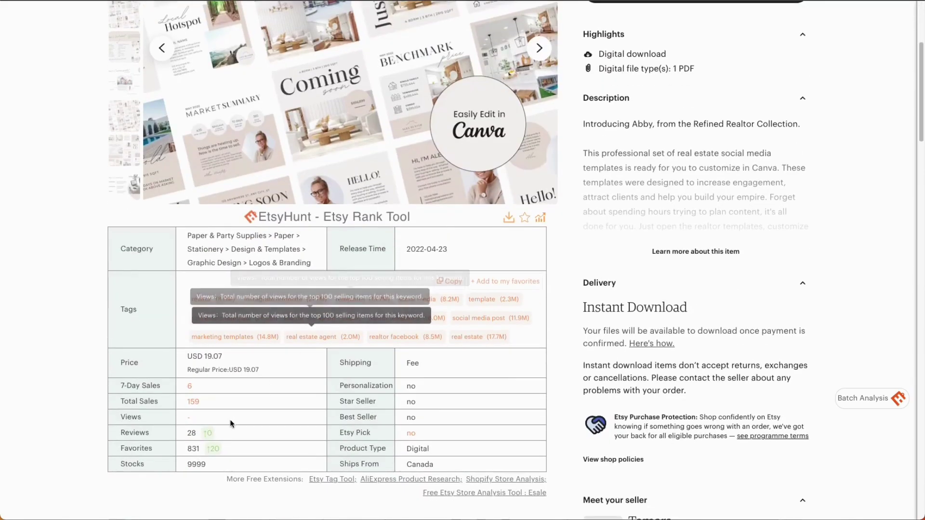
- Open the listing's EtsyHunt analytics page and highlight 'Real Estate Social Media Templates'
left_click(541, 217)
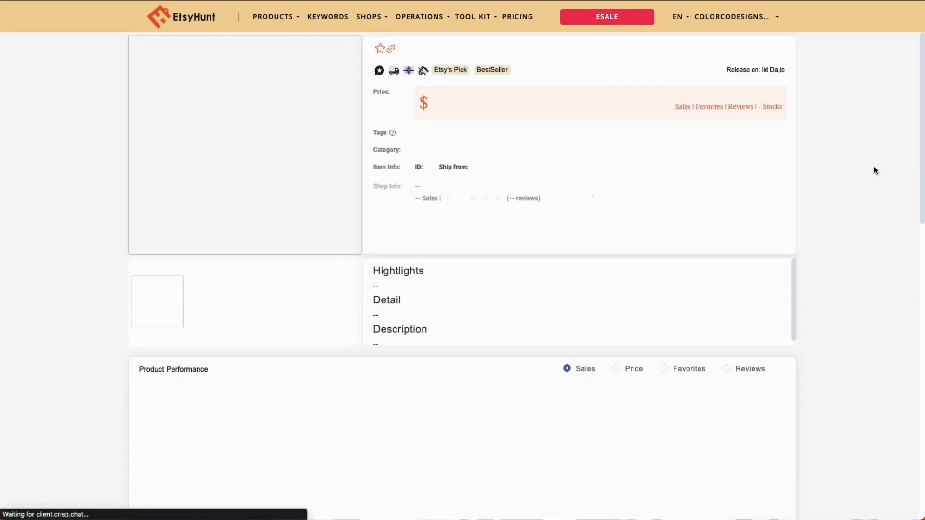
scroll(918, 163, "down", 3)
scroll(919, 163, "down", 3)
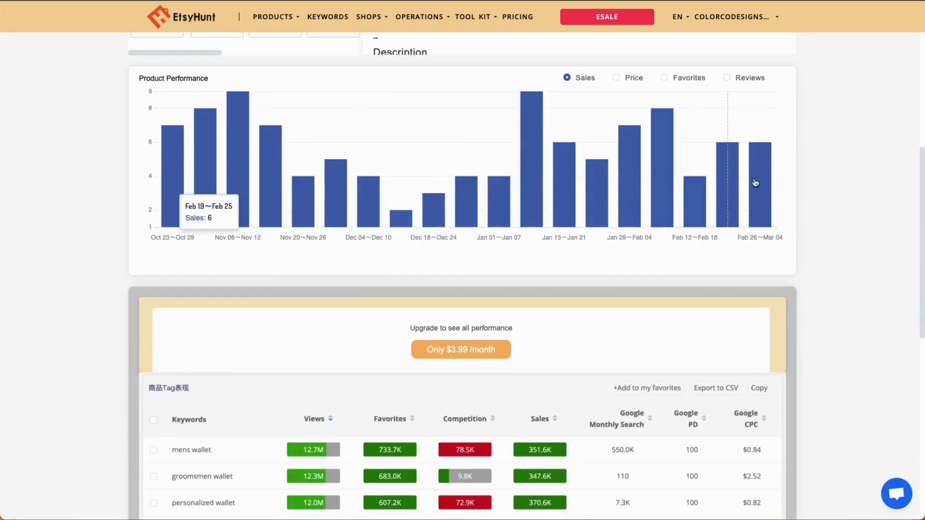
scroll(835, 184, "up", 3)
scroll(832, 180, "up", 3)
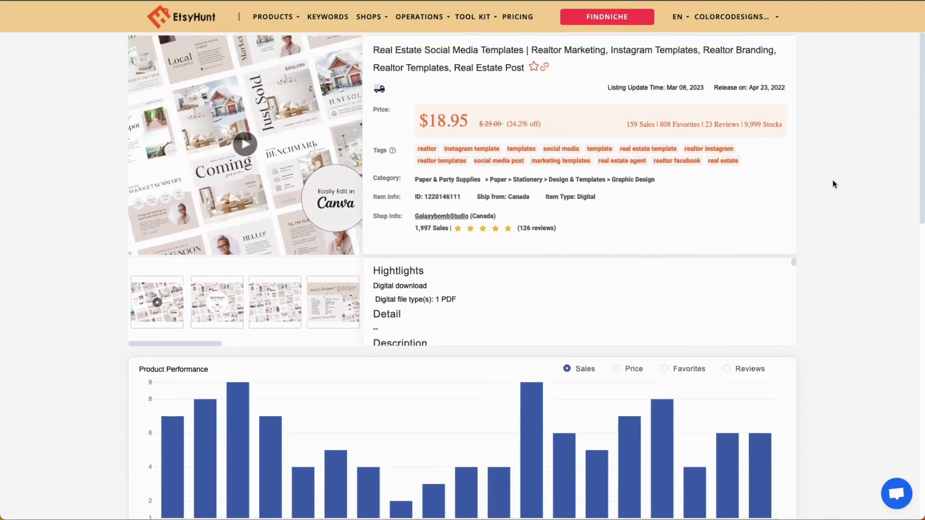
left_click_drag(374, 50, 605, 50)
- Search eRank's Keyword Explorer for 'real estate' on Etsy in the USA
left_click(811, 111)
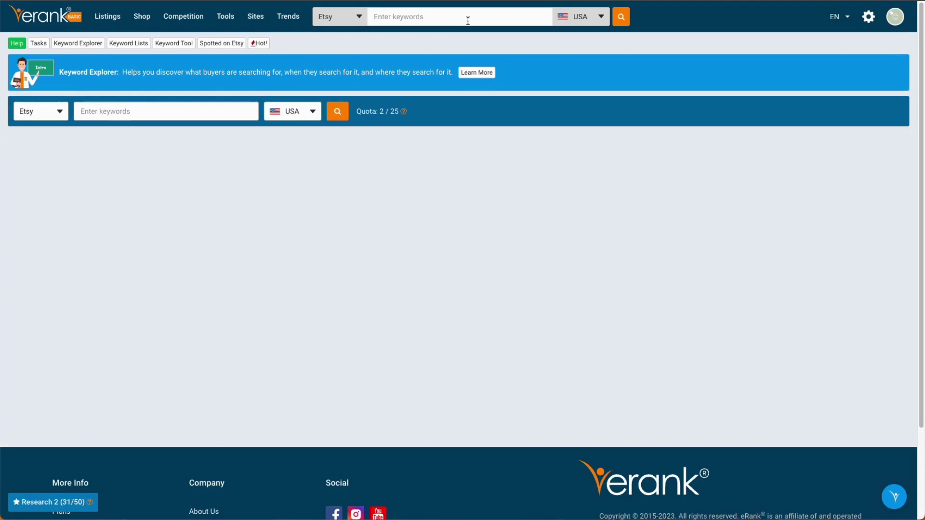
left_click(468, 20)
type("real estate")
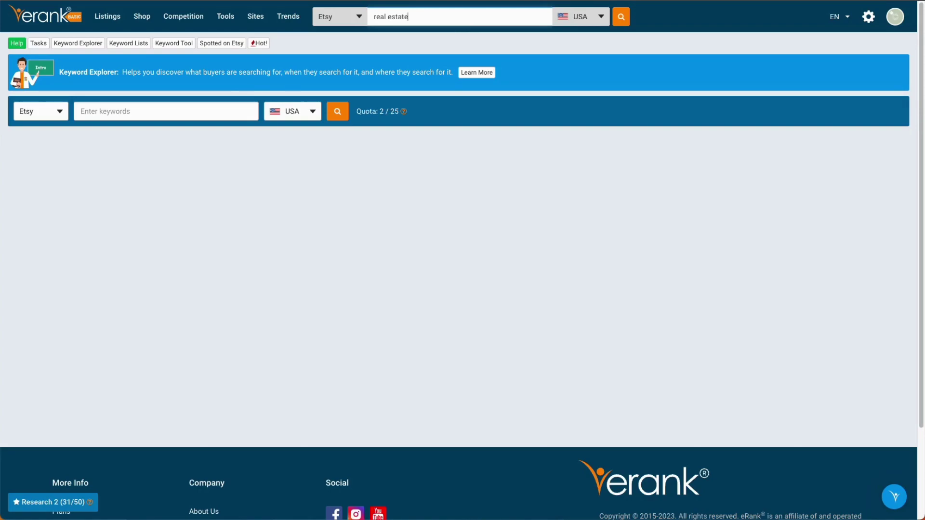
key("Return")
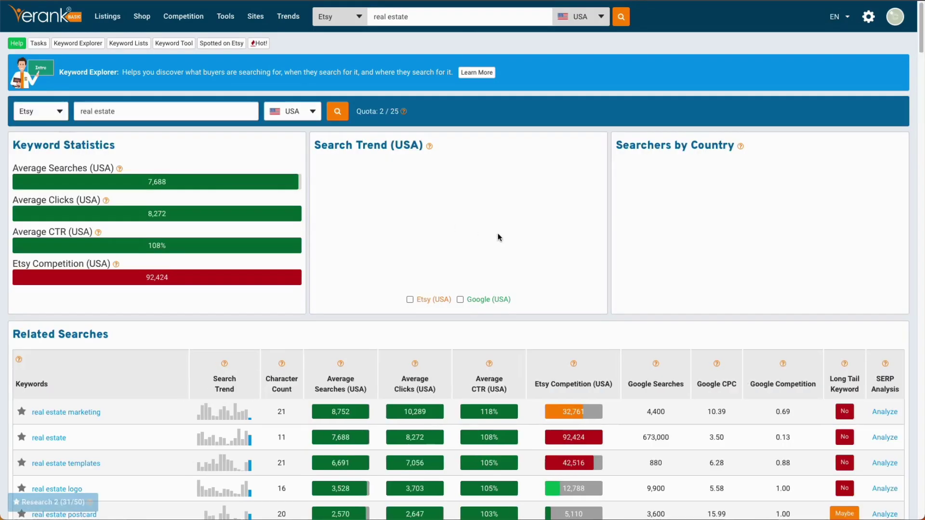
- Review the 'real estate' results, highlighting Related Searches, Keyword Statistics and the 92,424 Etsy competition
scroll(550, 241, "down", 3)
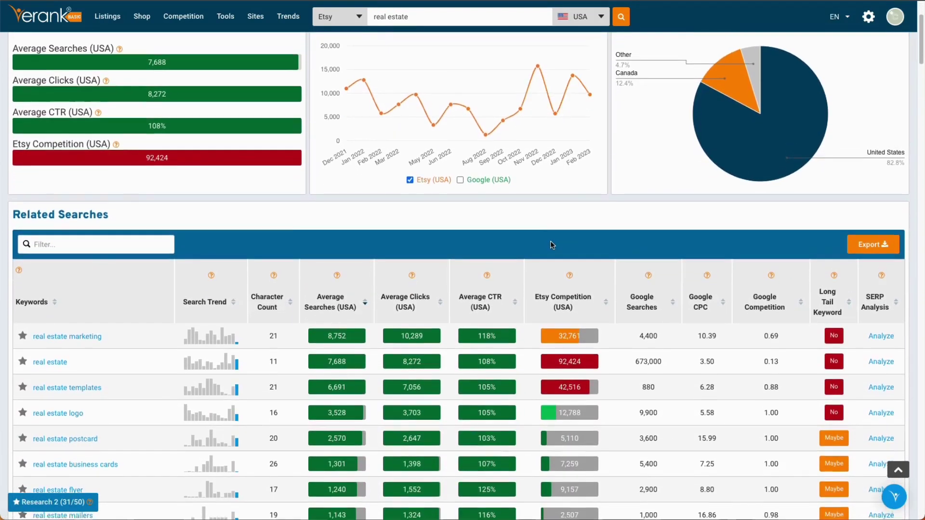
scroll(549, 243, "up", 3)
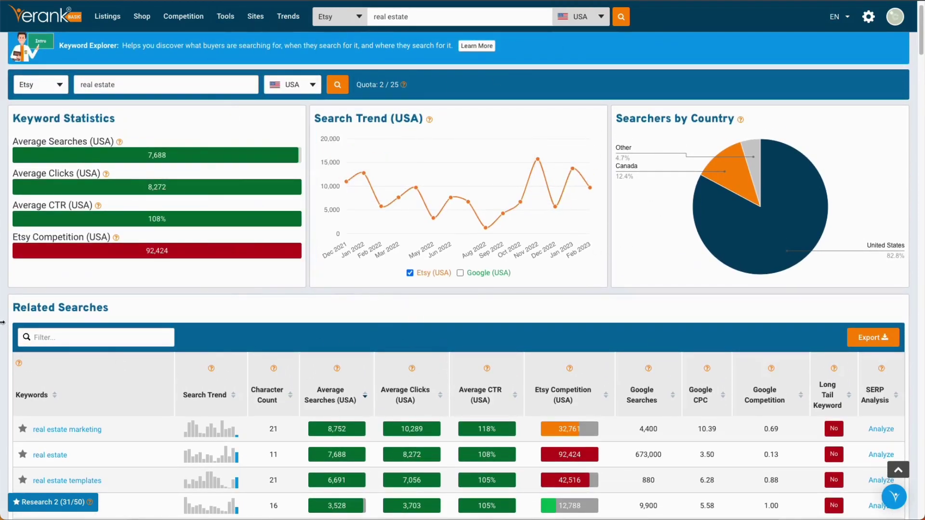
left_click_drag(9, 316, 176, 308)
left_click(174, 310)
left_click_drag(13, 117, 120, 118)
left_click(174, 123)
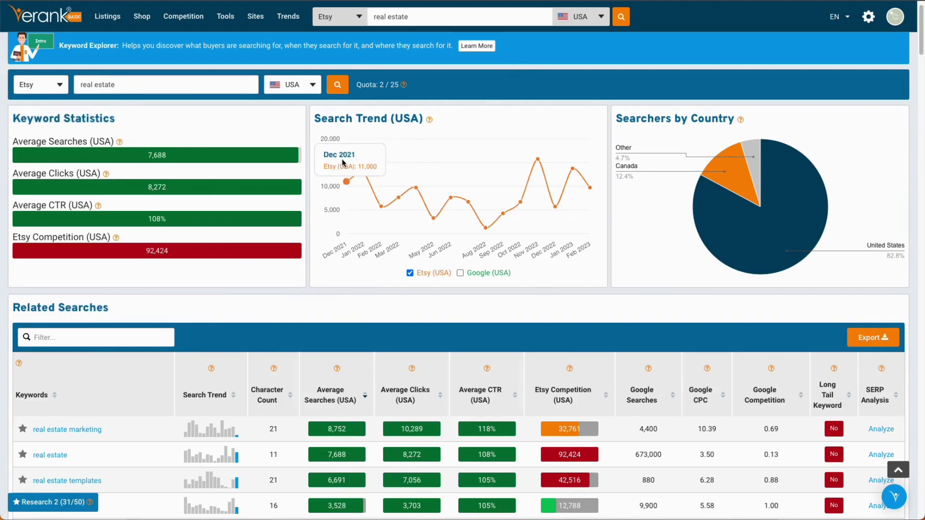
mouse_move(578, 153)
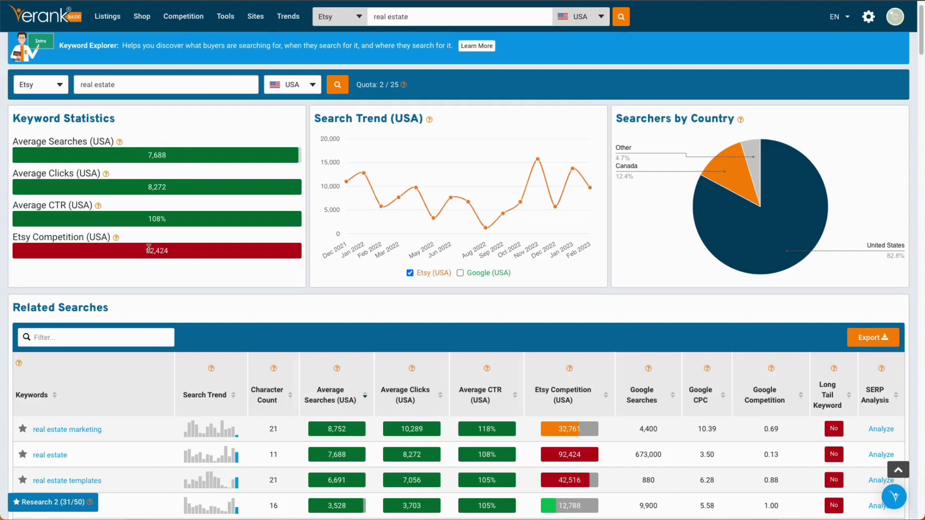
left_click_drag(145, 251, 178, 254)
left_click(162, 274)
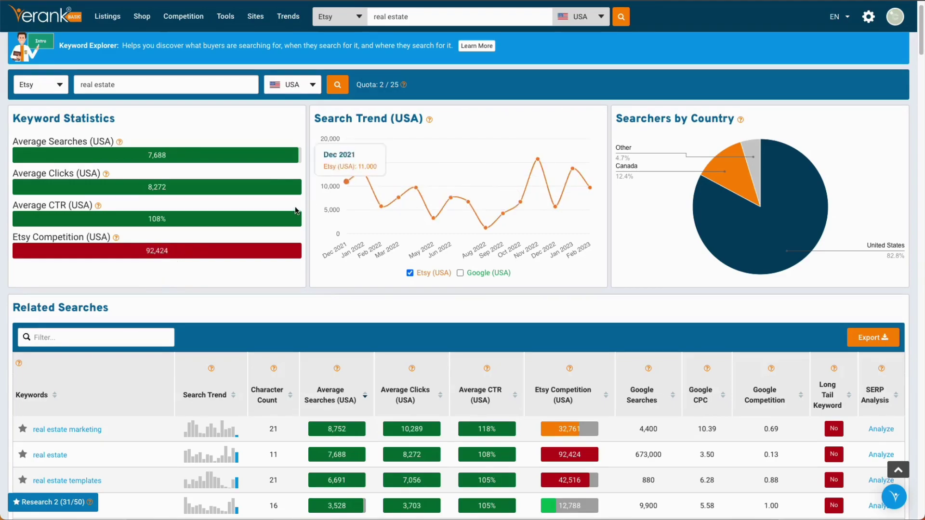
scroll(357, 197, "down", 4)
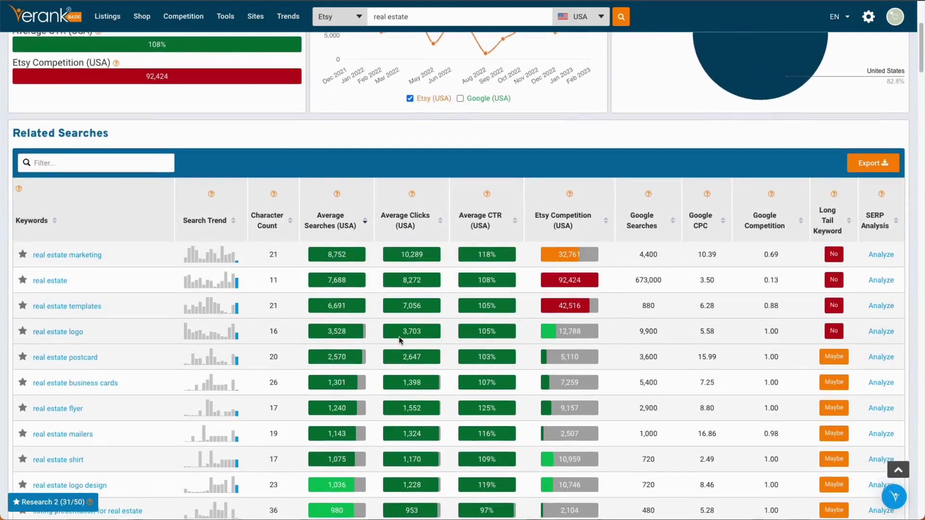
- Scroll the related searches to compare terms like real estate postcard (2,570 searches, 5,110 competition)
scroll(471, 330, "down", 1)
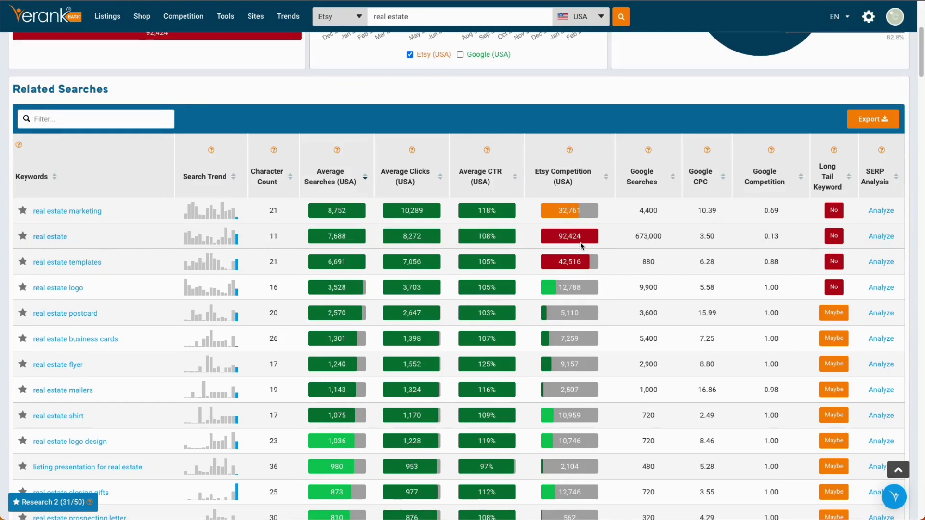
scroll(565, 345, "down", 3)
scroll(565, 345, "up", 2)
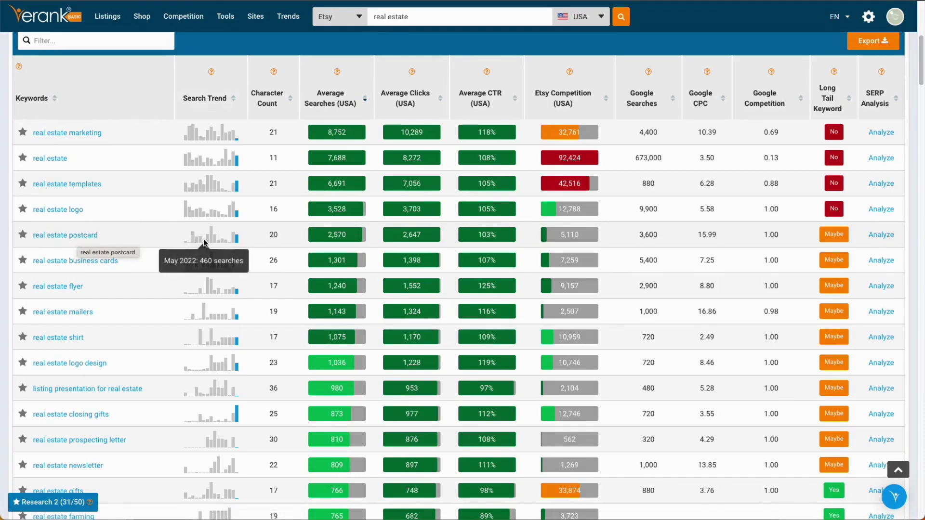
mouse_move(237, 242)
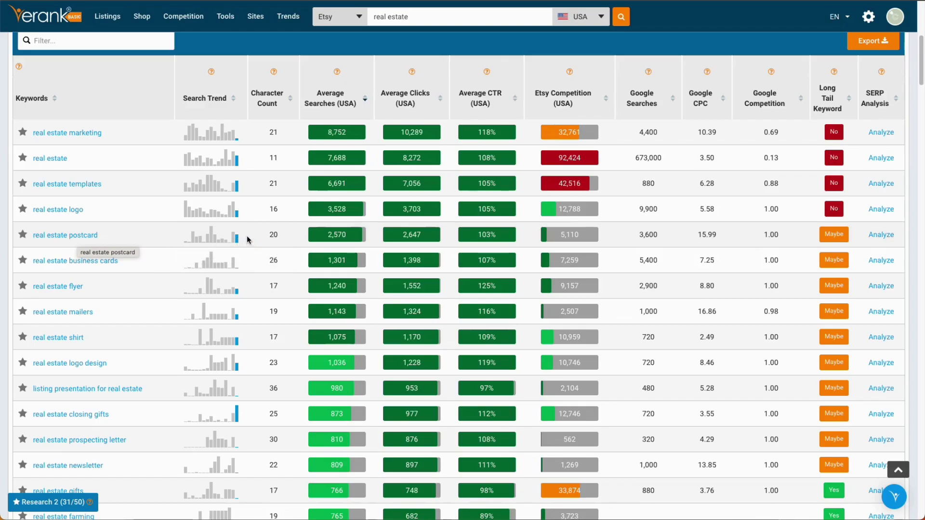
scroll(249, 244, "down", 1)
scroll(253, 253, "up", 2)
scroll(248, 257, "down", 3)
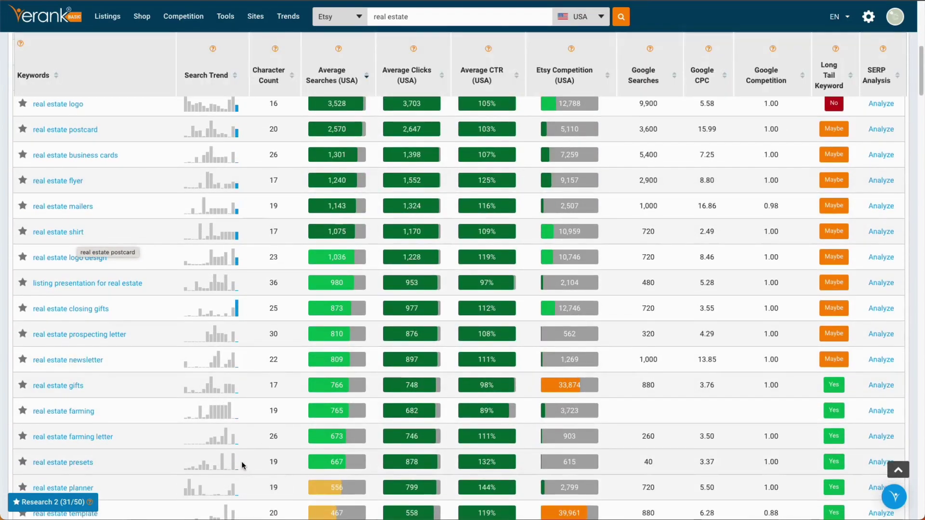
scroll(236, 463, "down", 2)
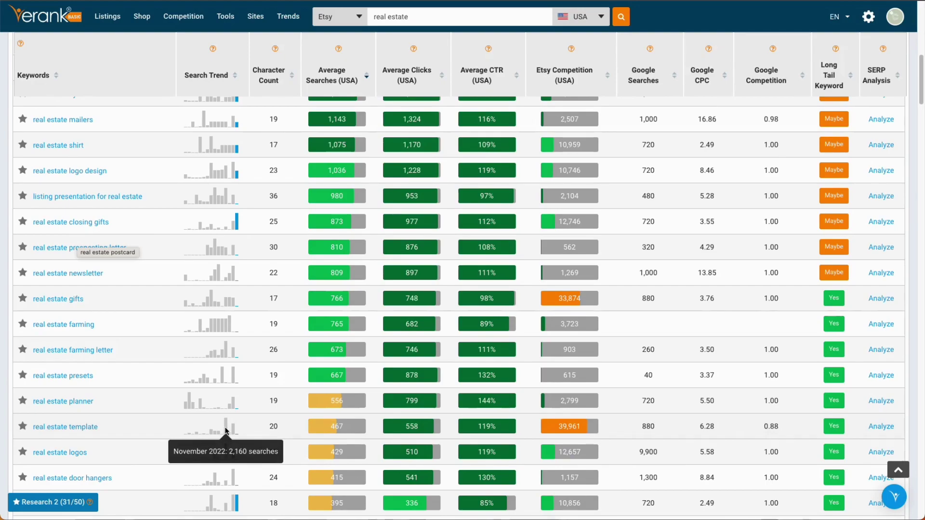
scroll(226, 430, "down", 3)
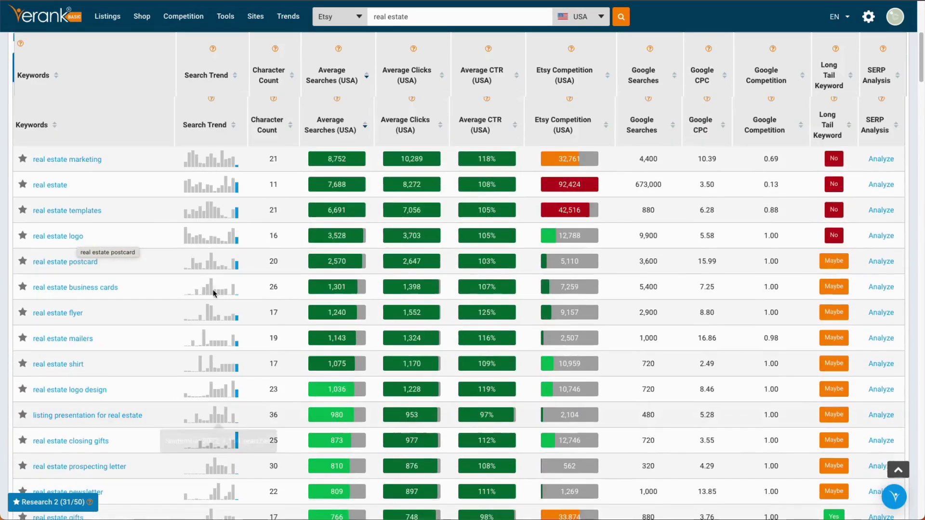
scroll(209, 283, "up", 5)
scroll(209, 283, "down", 5)
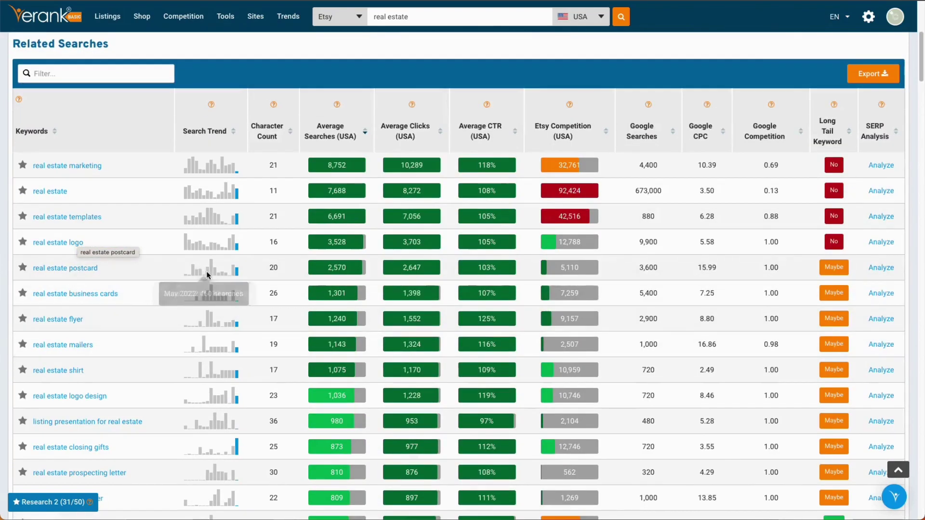
mouse_move(187, 272)
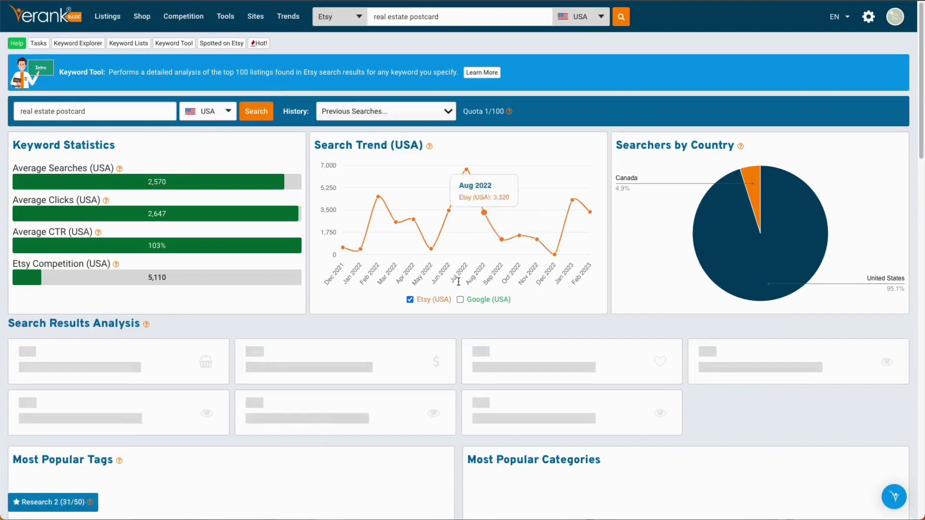
- Scroll the 'real estate postcard' analysis past Search Results Analysis to the Keyword Ideas table
scroll(628, 250, "down", 1)
scroll(628, 251, "up", 1)
scroll(628, 251, "down", 3)
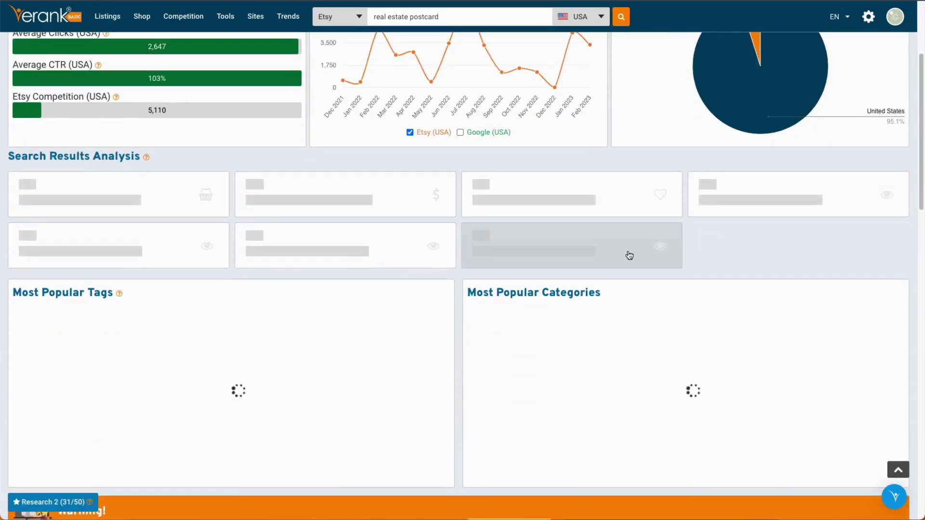
scroll(630, 255, "down", 6)
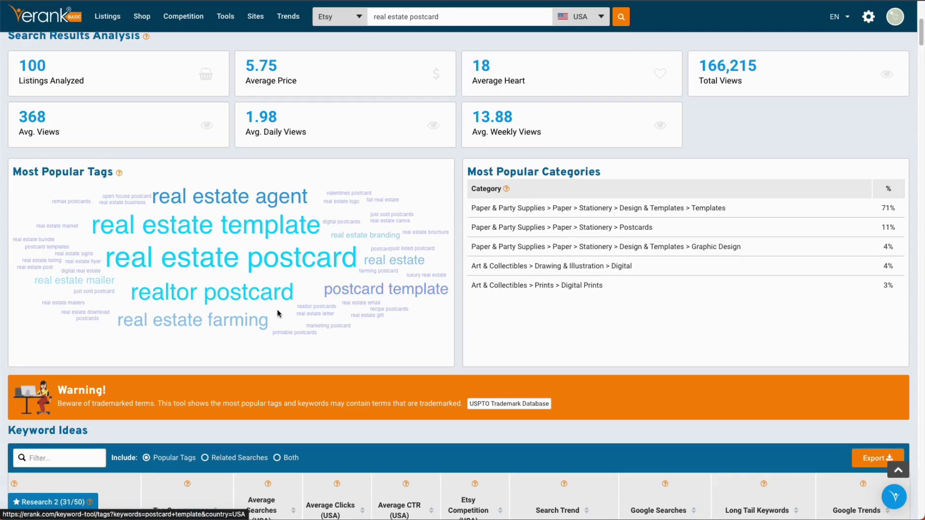
scroll(392, 286, "down", 1)
scroll(375, 283, "down", 5)
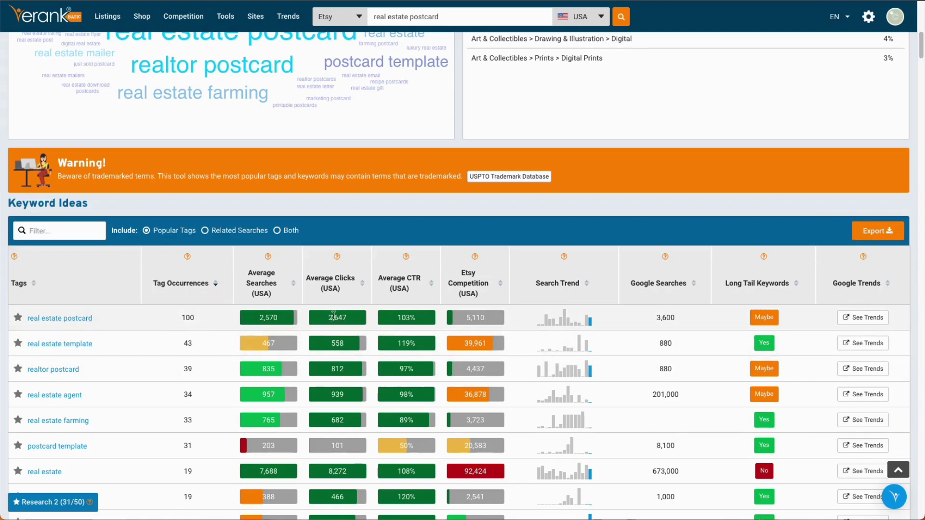
- Sort the keyword ideas by Average Searches, highest first
left_click(275, 286)
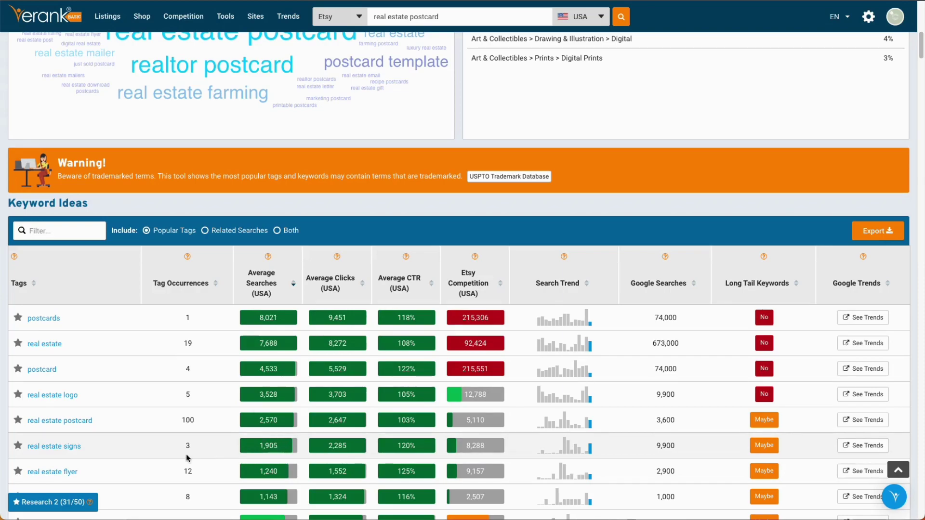
scroll(231, 464, "down", 1)
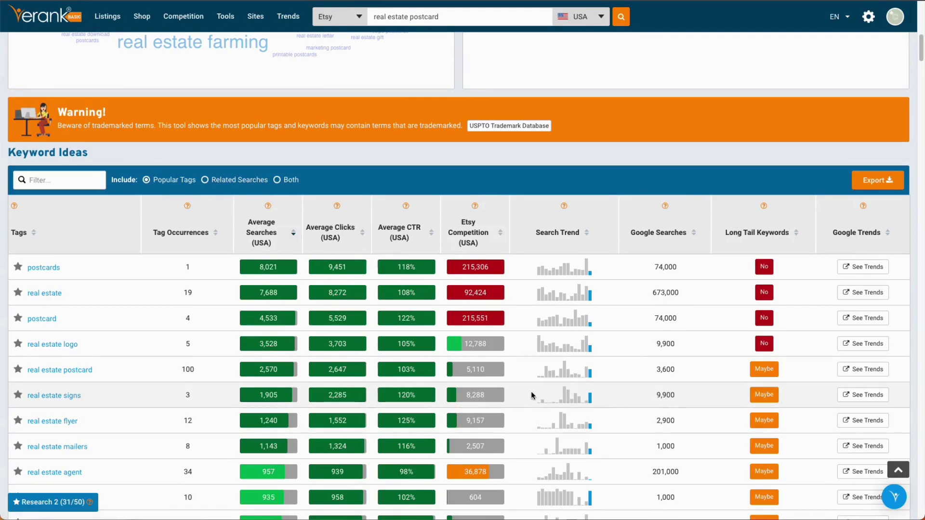
mouse_move(573, 397)
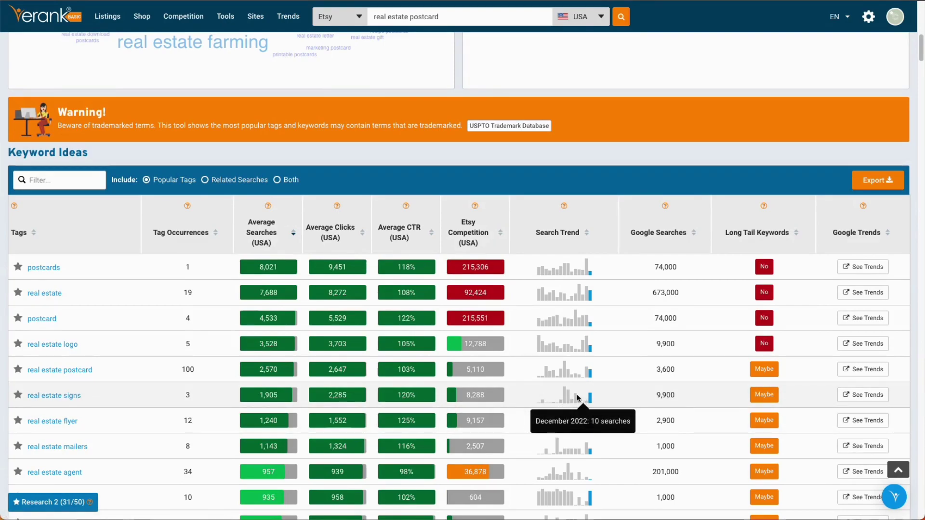
scroll(302, 417, "up", 1)
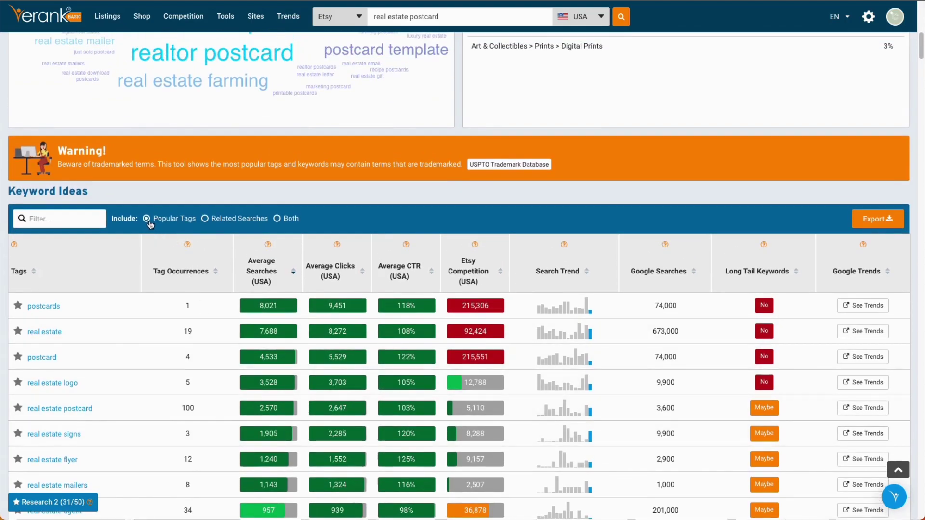
- Switch the Keyword Ideas list from popular tags to Related Searches
left_click(204, 219)
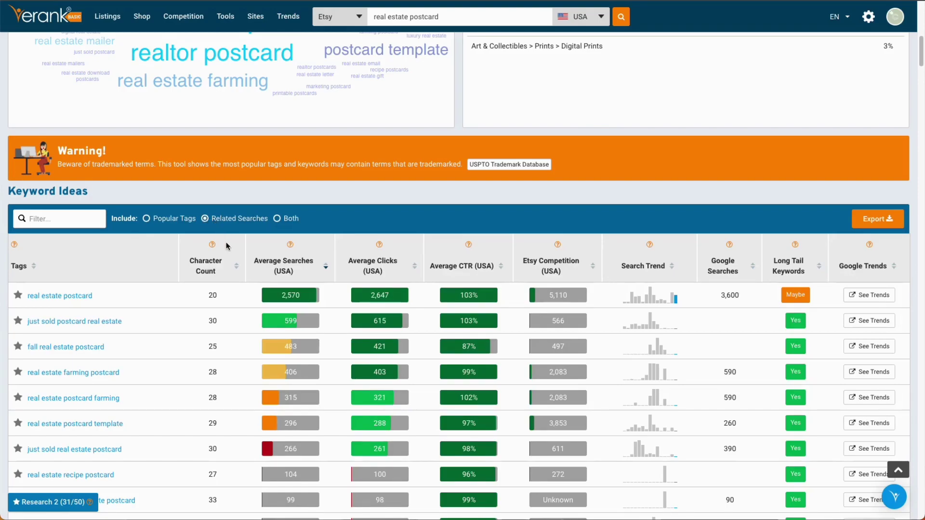
left_click(159, 221)
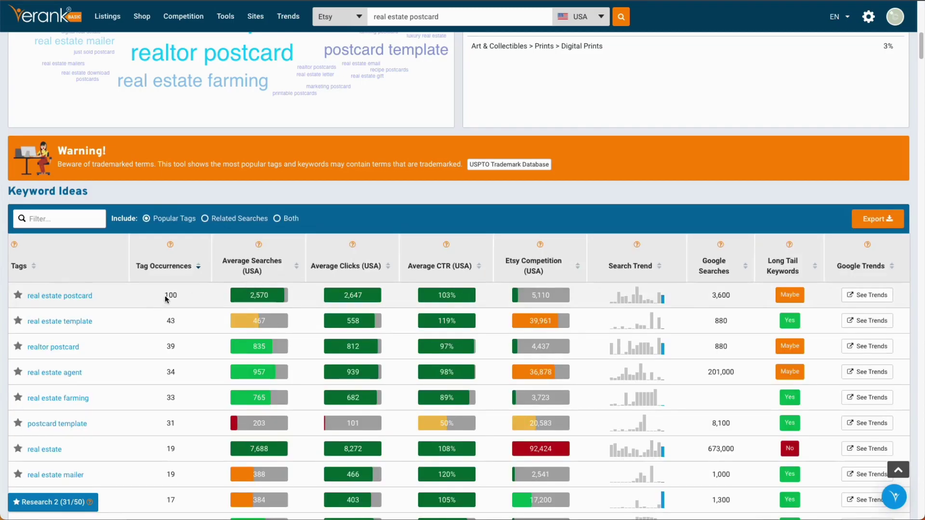
scroll(202, 296, "down", 4)
scroll(203, 296, "up", 4)
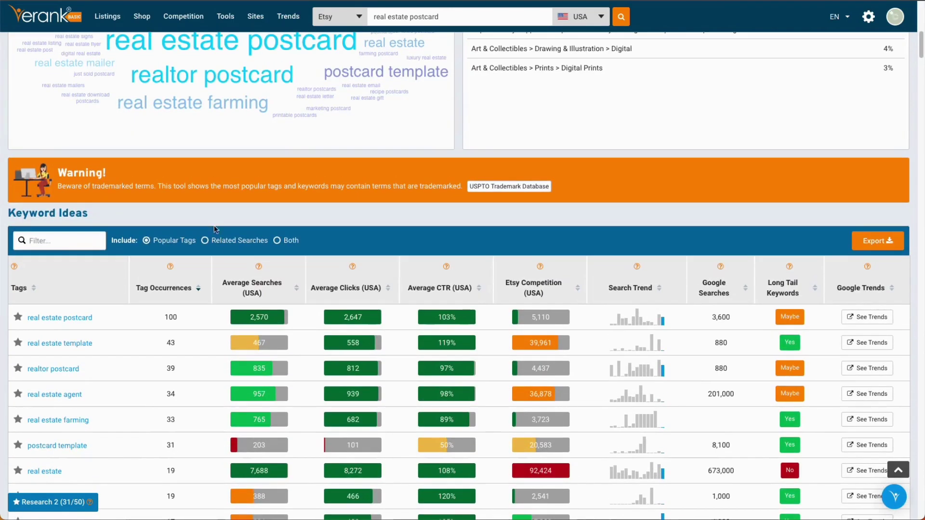
left_click(215, 241)
scroll(18, 84, "down", 7)
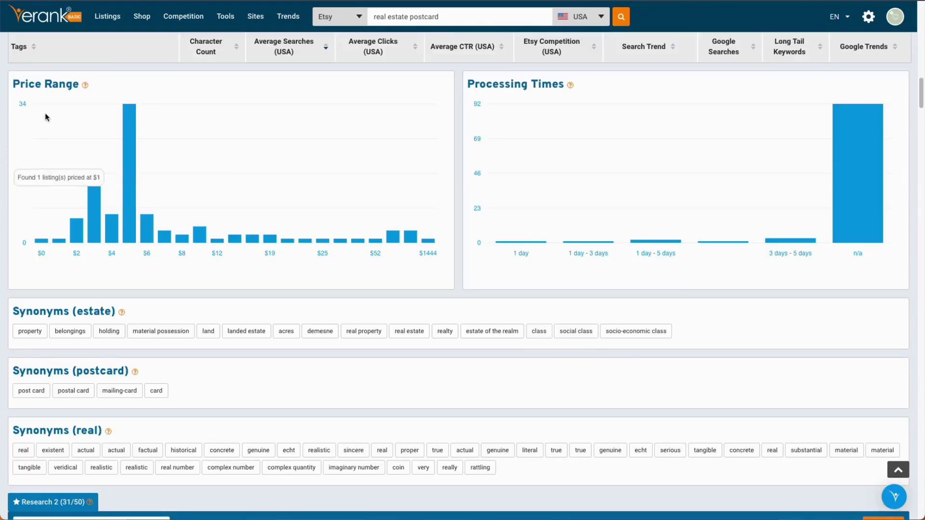
scroll(325, 160, "up", 6)
scroll(325, 160, "down", 7)
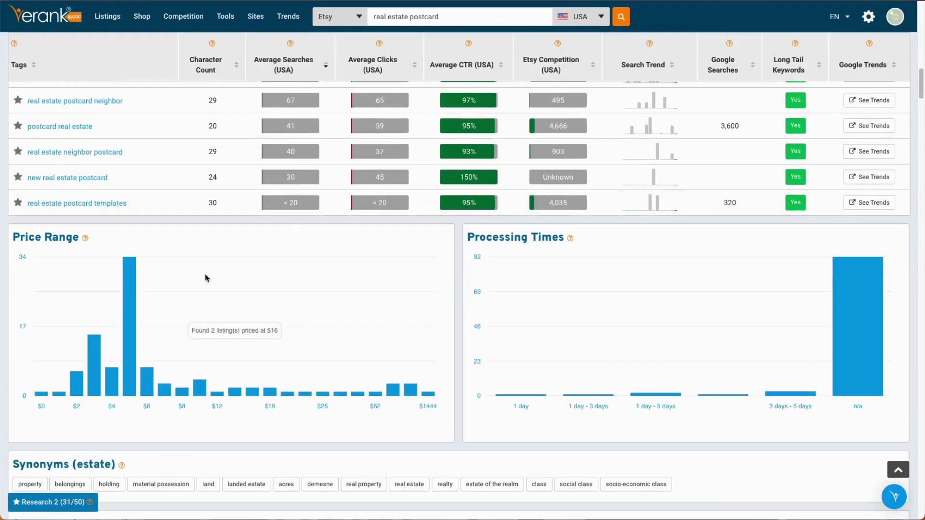
mouse_move(129, 291)
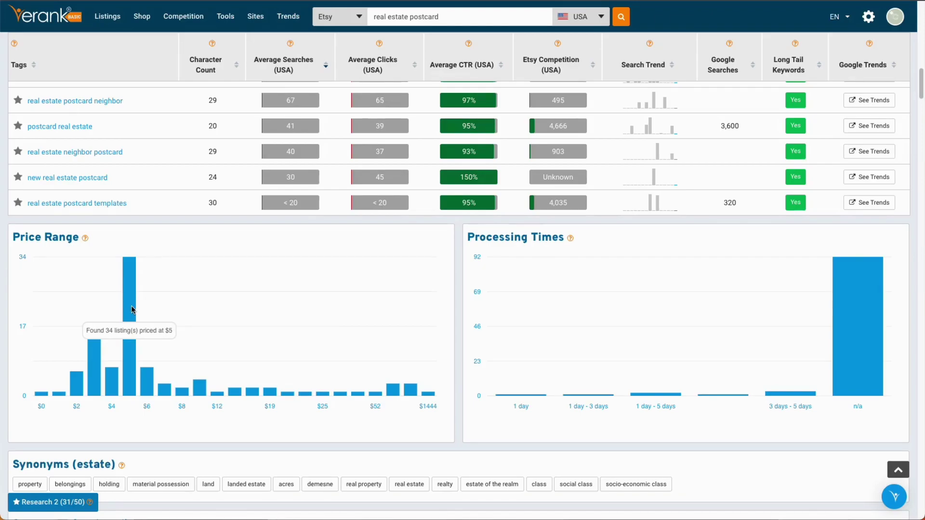
scroll(487, 300, "down", 7)
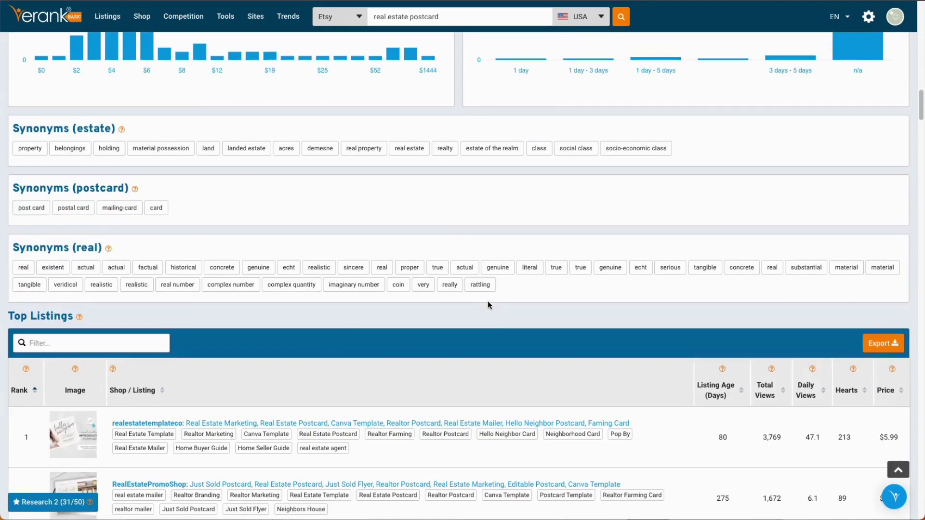
scroll(488, 301, "up", 5)
scroll(488, 305, "up", 15)
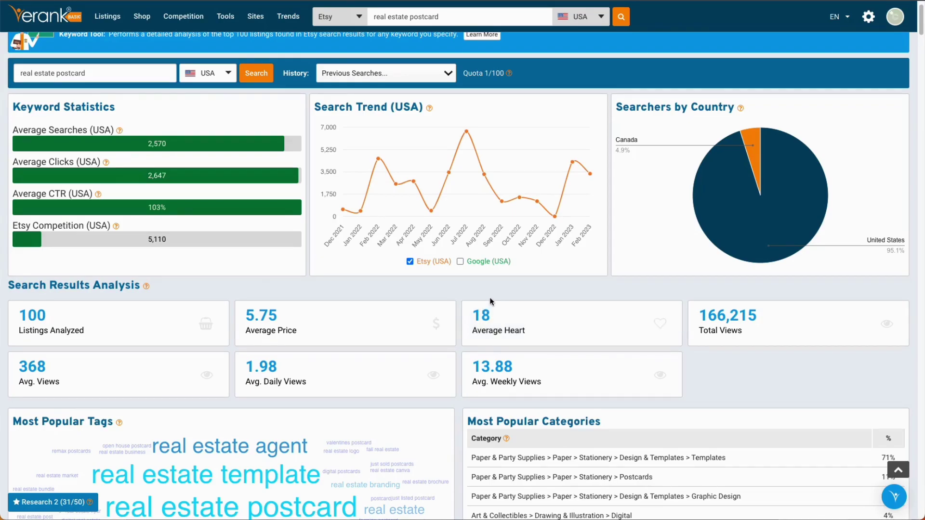
scroll(492, 297, "up", 1)
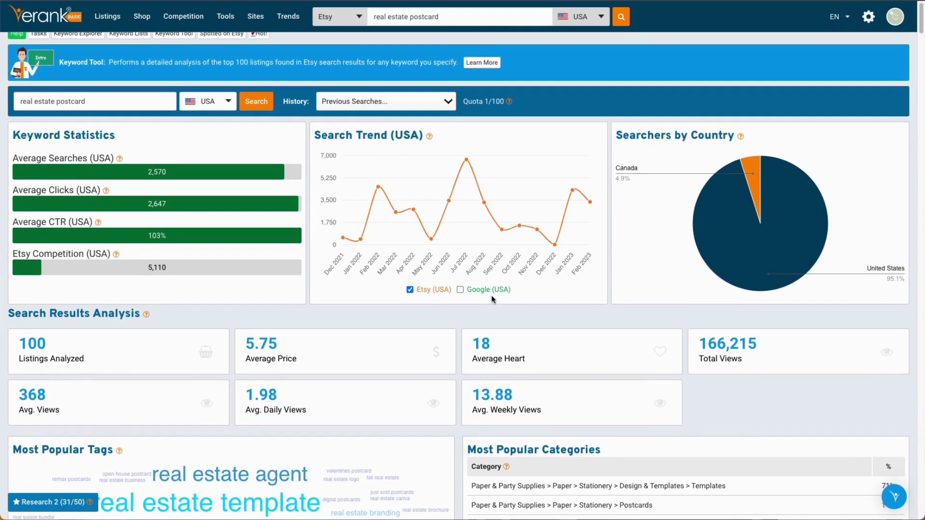
scroll(492, 299, "down", 1)
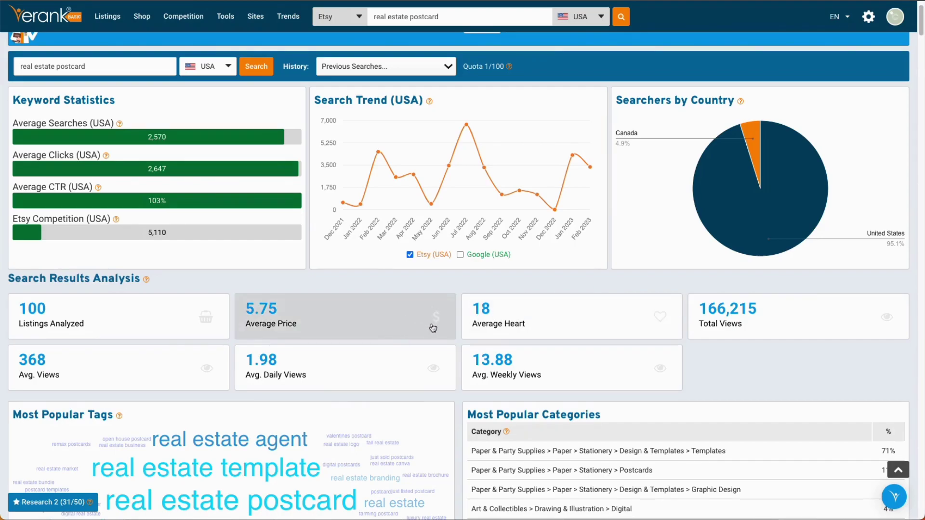
scroll(543, 327, "down", 1)
scroll(543, 328, "down", 1)
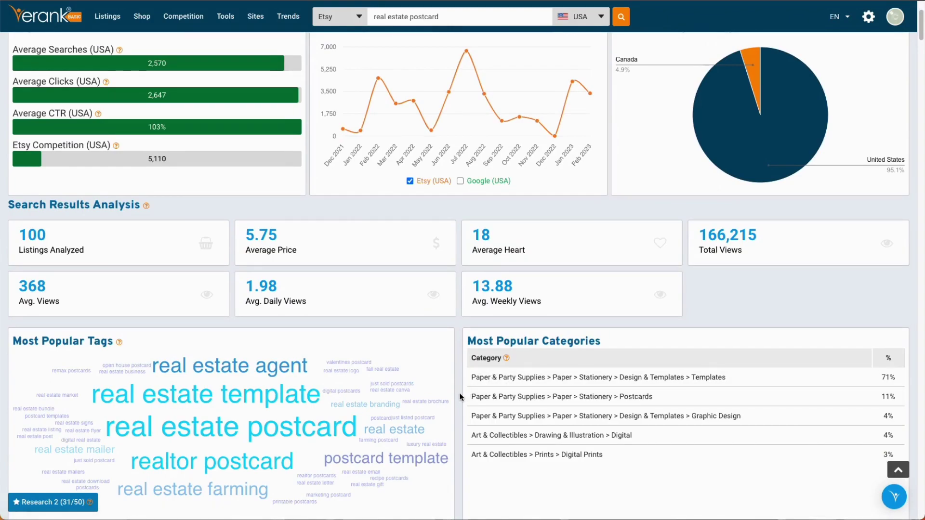
scroll(460, 396, "down", 3)
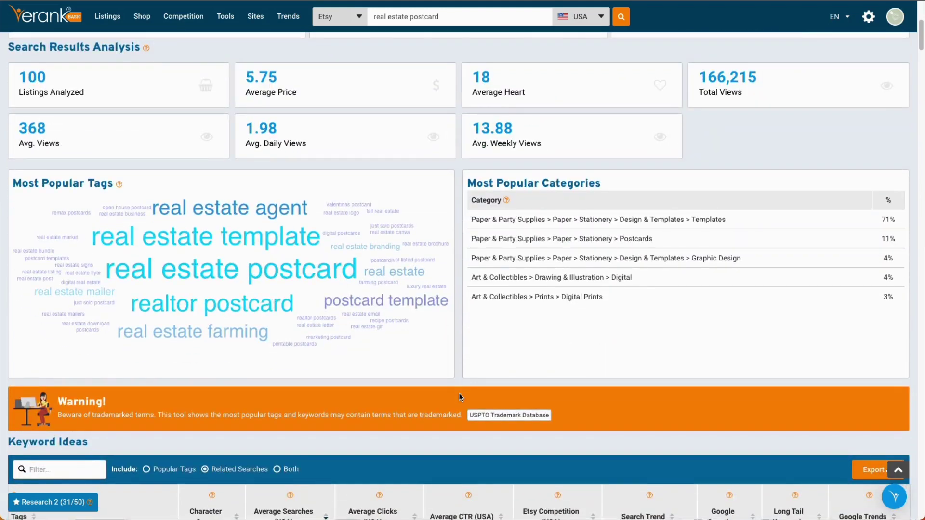